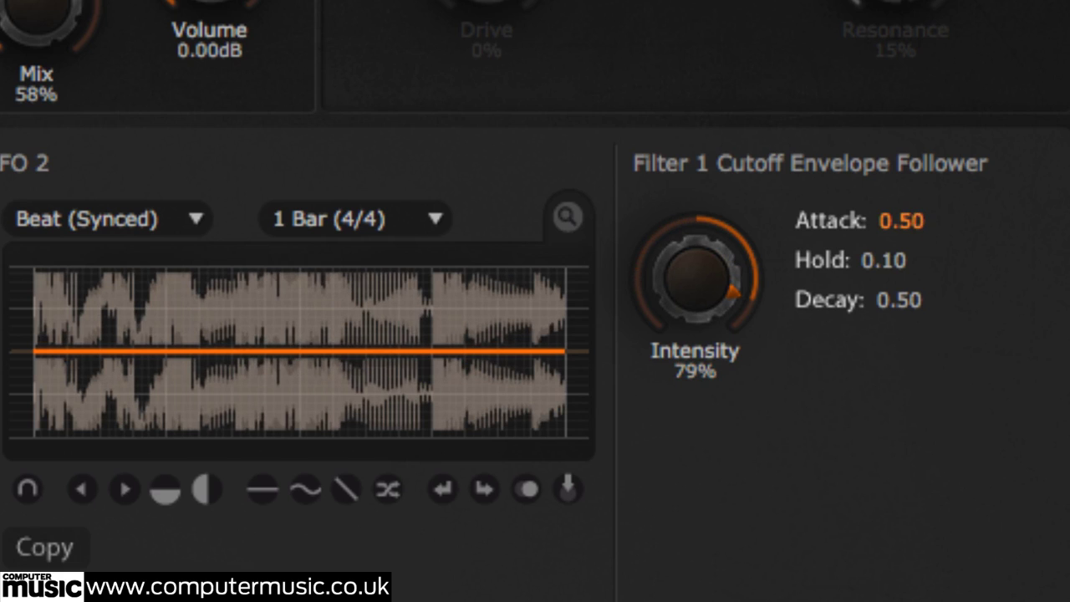
Step: Lower the Attack value of the Filter 1 Cutoff Envelope Follower to 0.44
left_click_drag(902, 220, 901, 242)
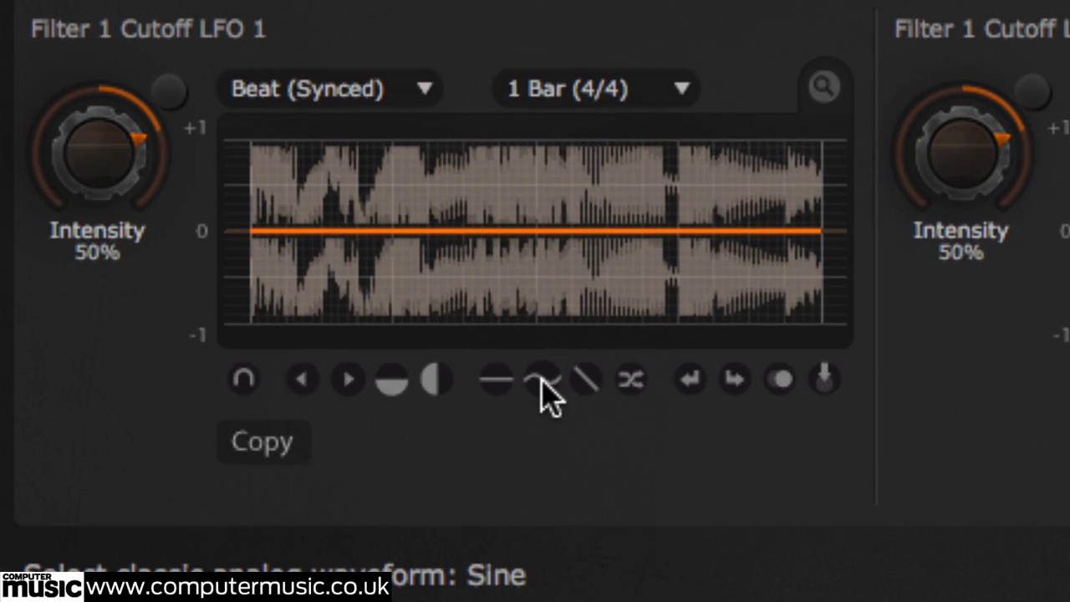
Step: Try the sine and sawtooth shapes on Filter 1 Cutoff LFO 1, settle on the sine, and keep the Beat (Synced) mode
left_click(543, 383)
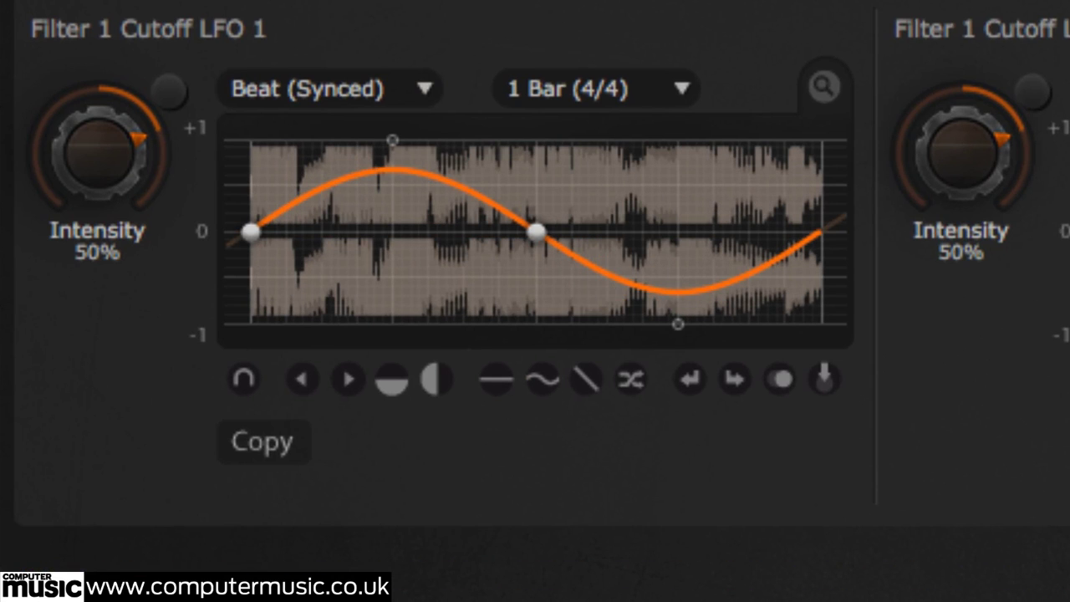
left_click(592, 382)
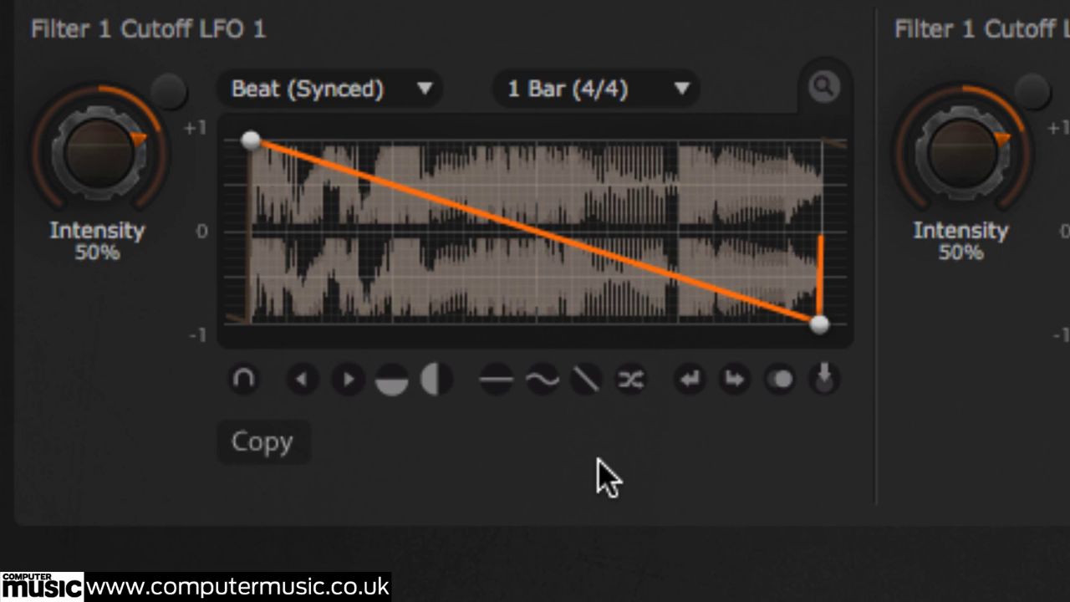
left_click(539, 384)
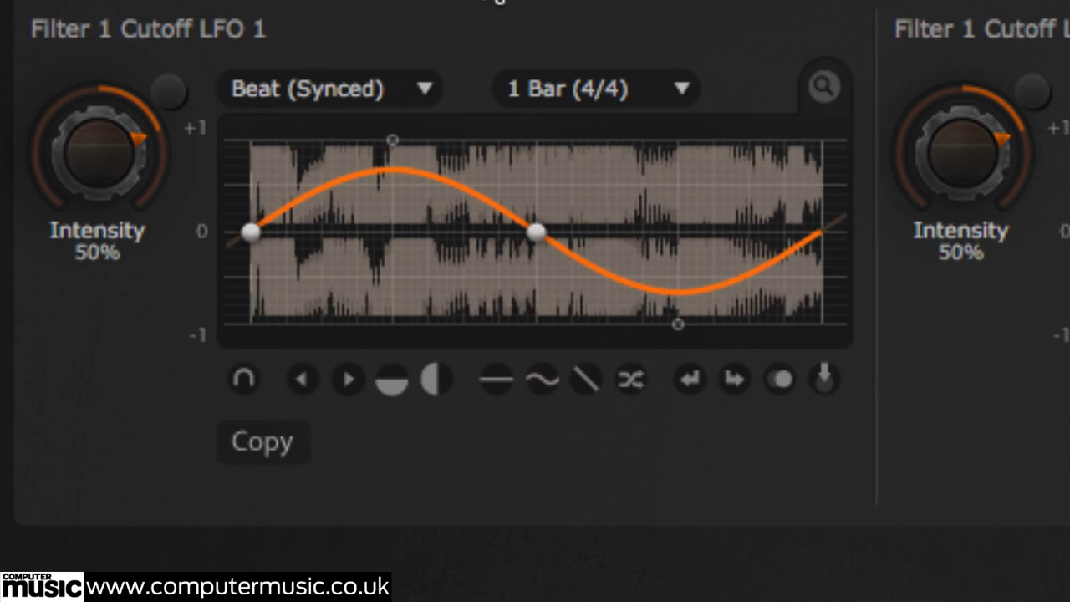
left_click(418, 87)
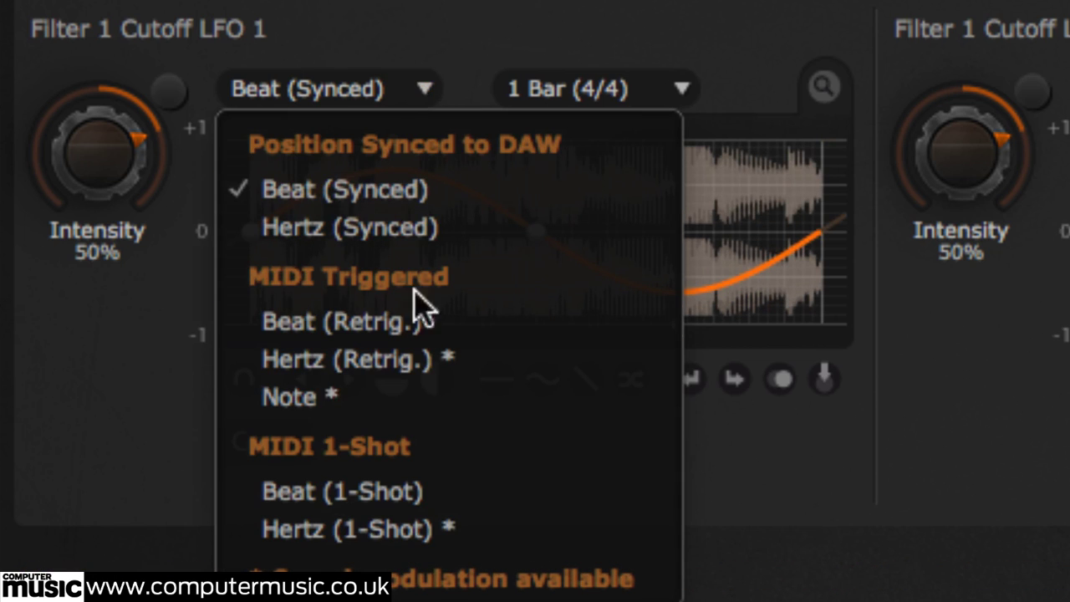
left_click(425, 192)
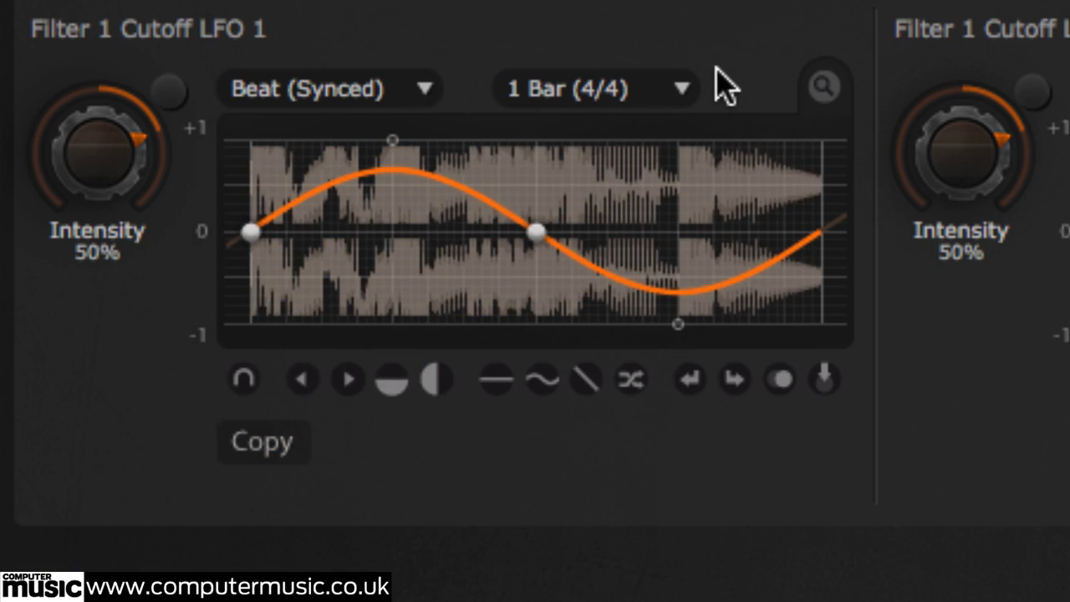
Step: Try loop lengths of 1/2, 1/4 and 4 Bars on Filter 1 Cutoff LFO 1, and return it to 1 Bar (4/4)
left_click(682, 88)
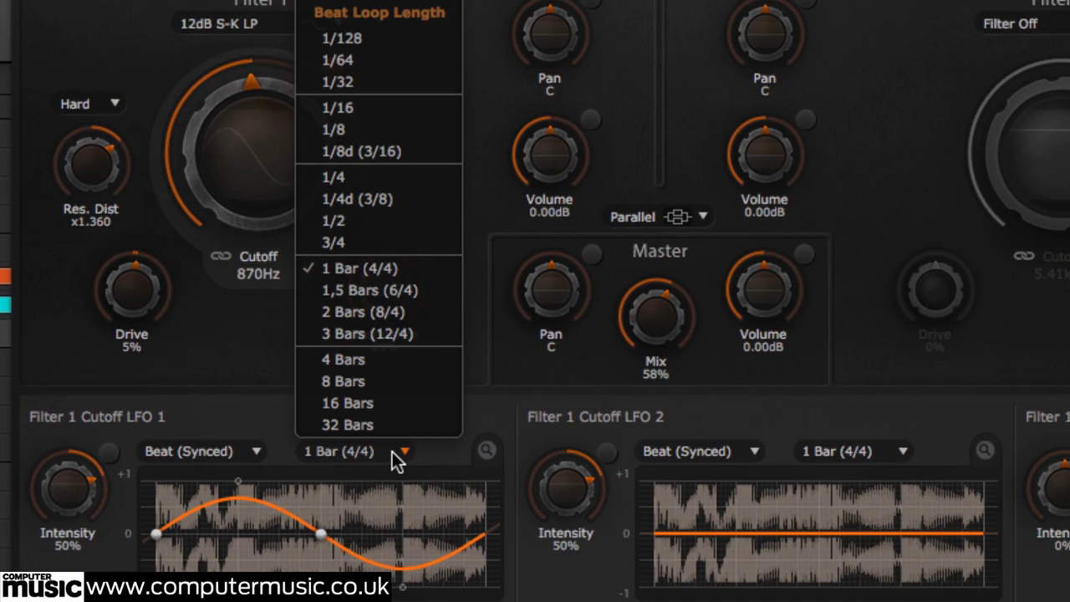
left_click(389, 225)
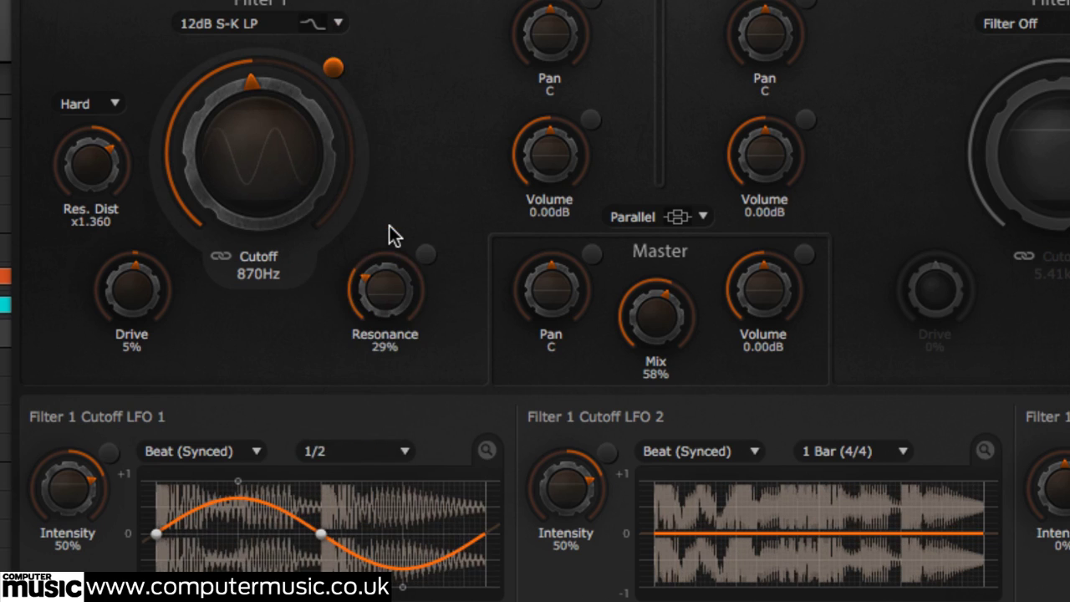
left_click(401, 454)
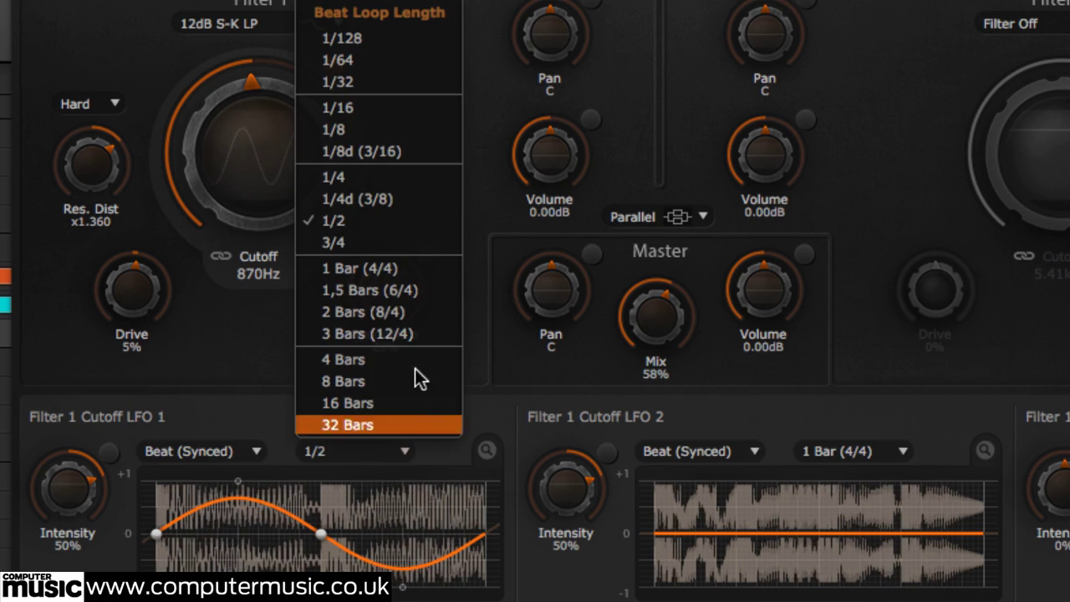
left_click(393, 178)
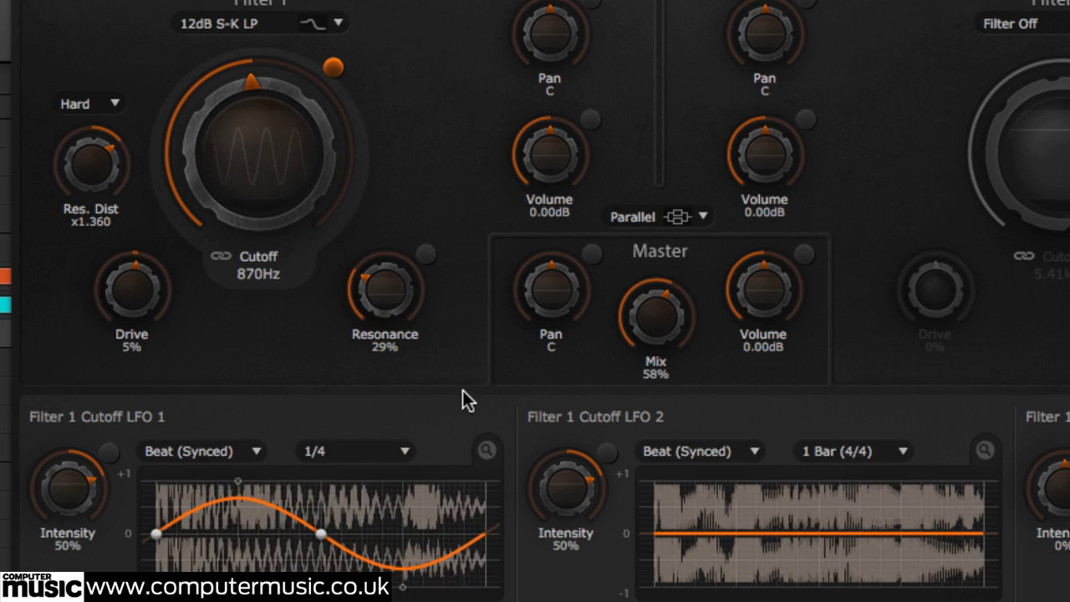
left_click(404, 454)
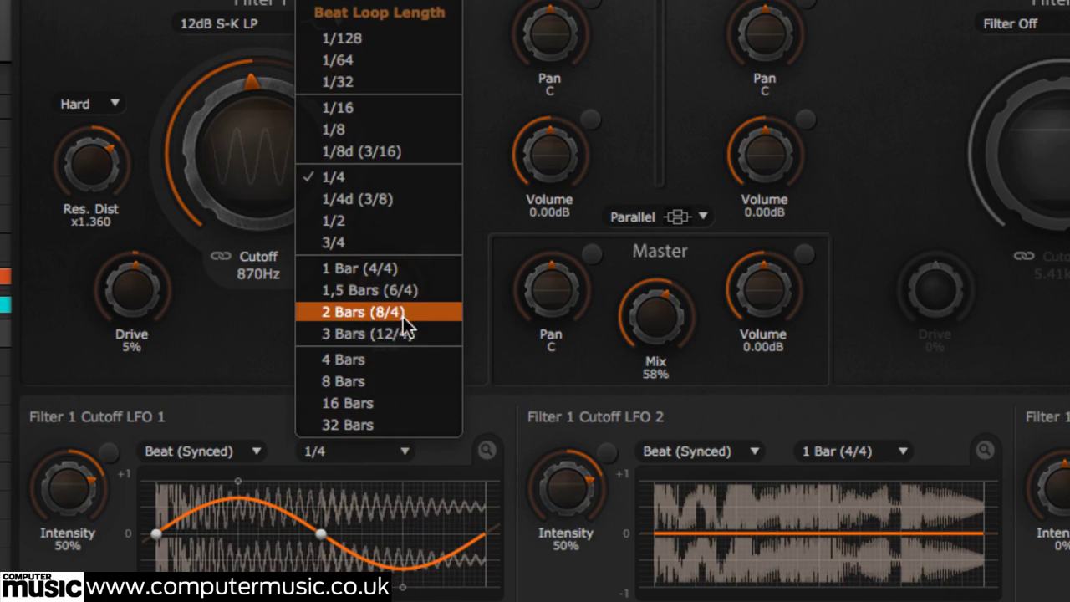
left_click(389, 359)
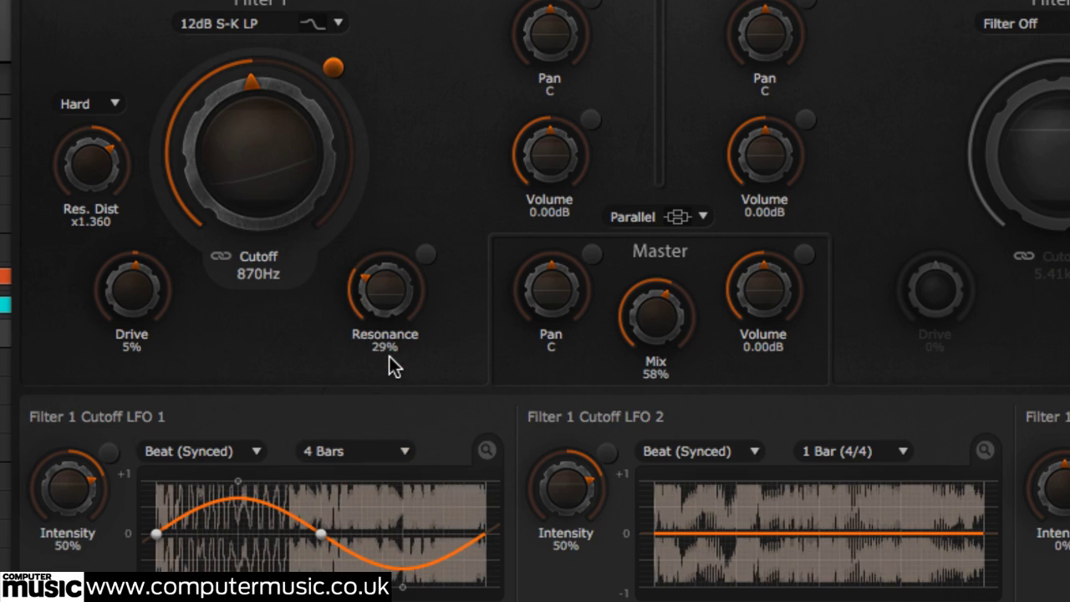
left_click(405, 452)
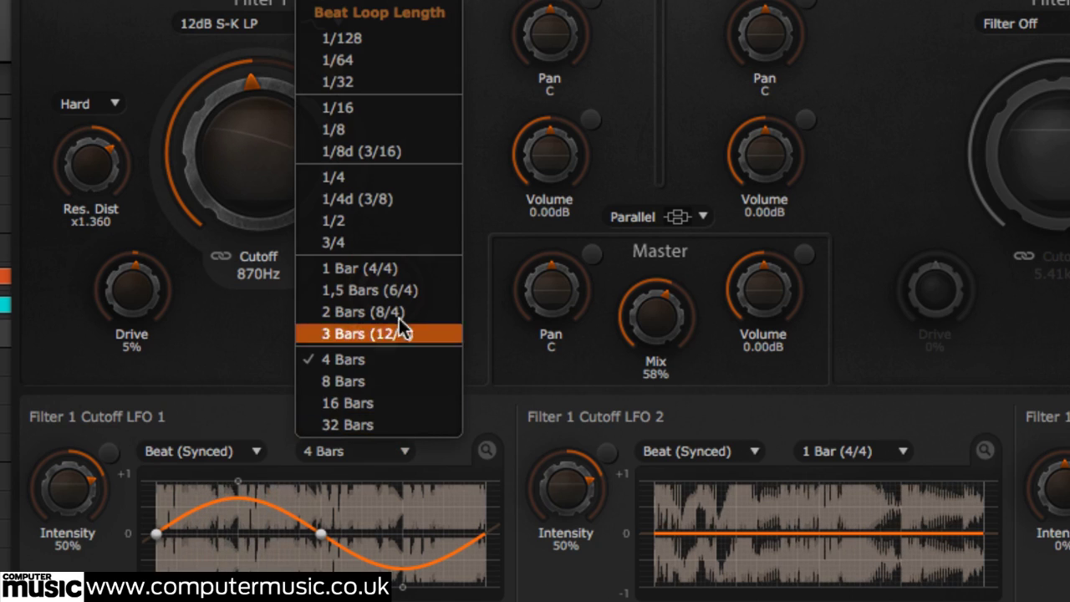
left_click(395, 269)
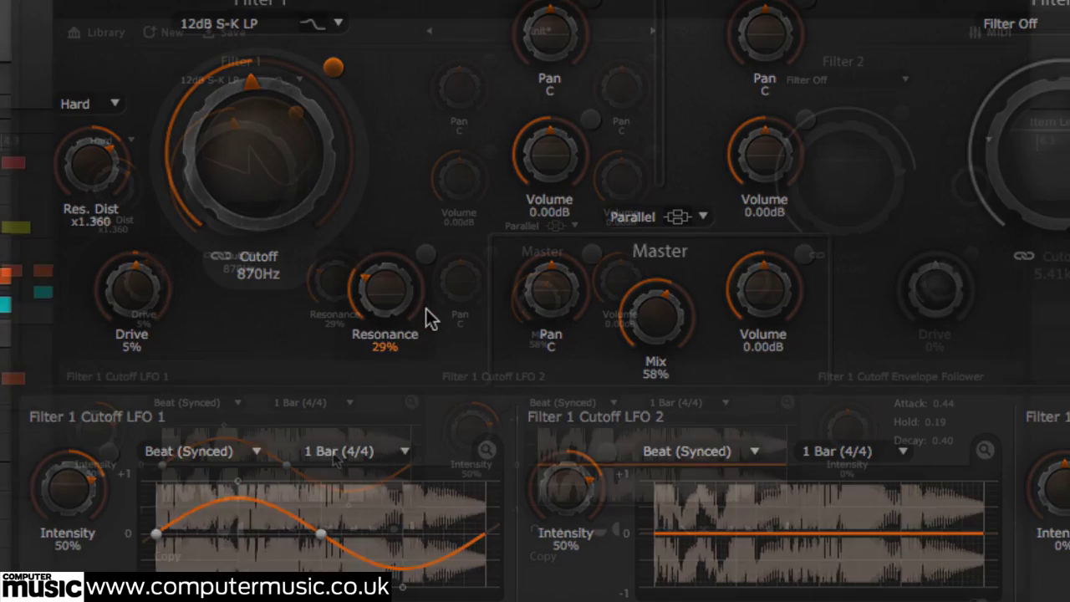
Step: In an enlarged Filter 1 Cutoff LFO 1 editor, bend the sine with four soft points, shifting the first two to the quarter and mid-cycle lines
left_click(411, 402)
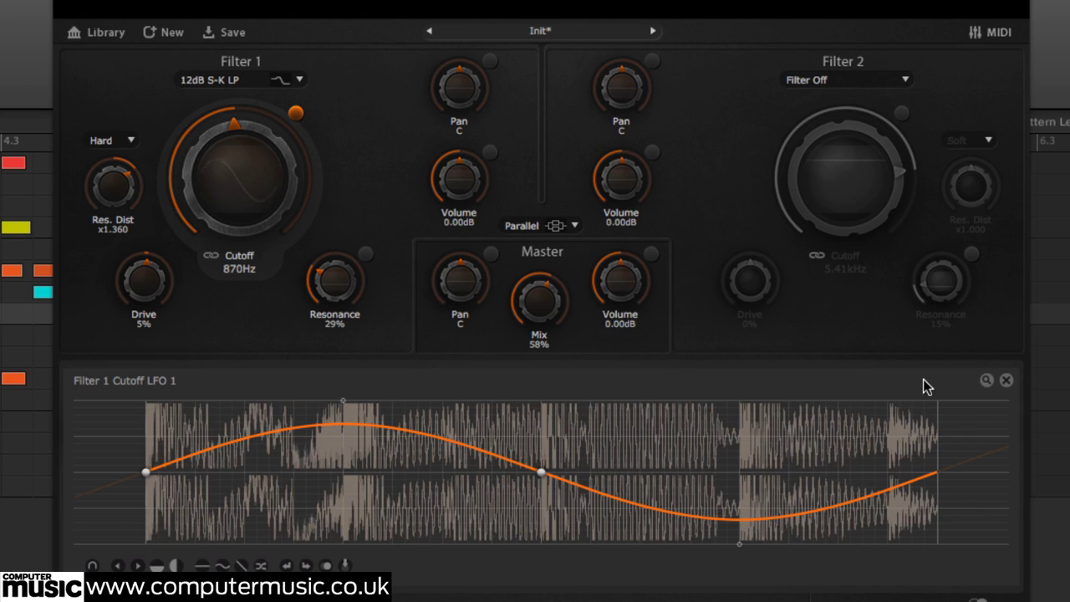
left_click(986, 380)
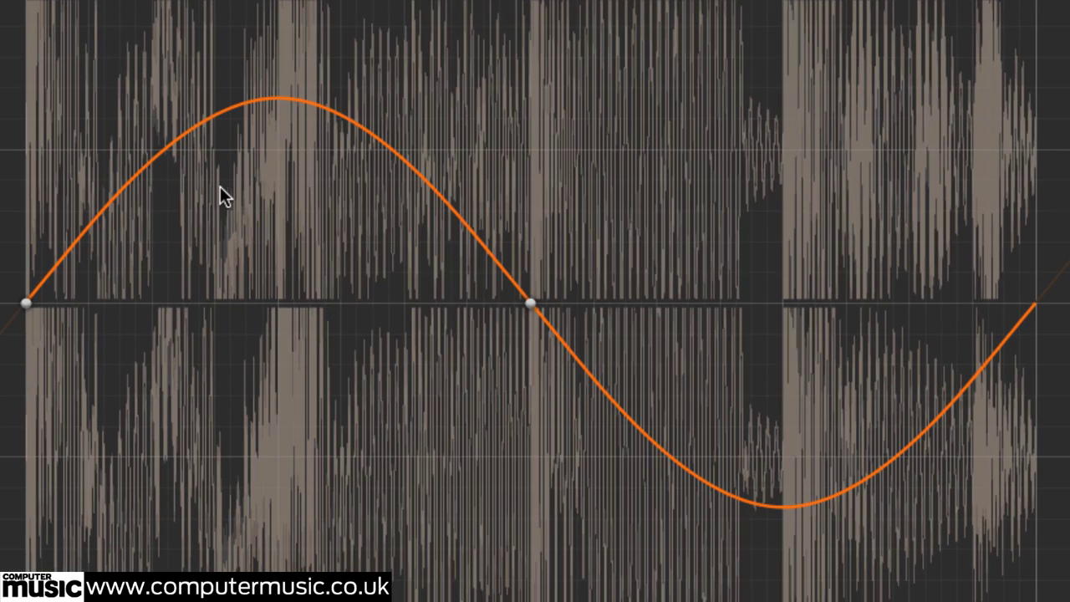
left_click(297, 236)
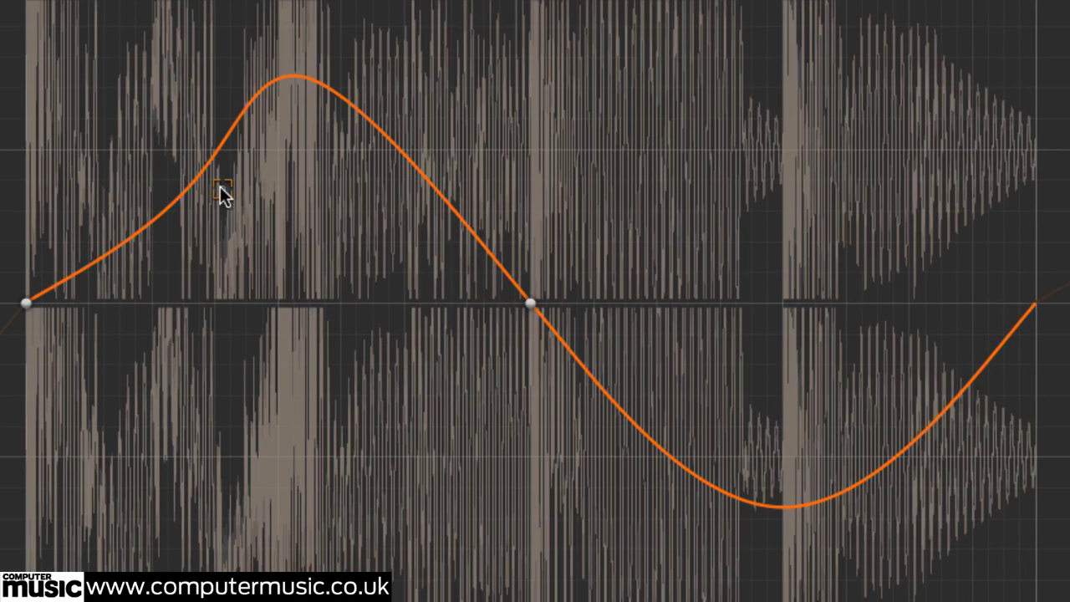
left_click_drag(492, 136, 493, 135)
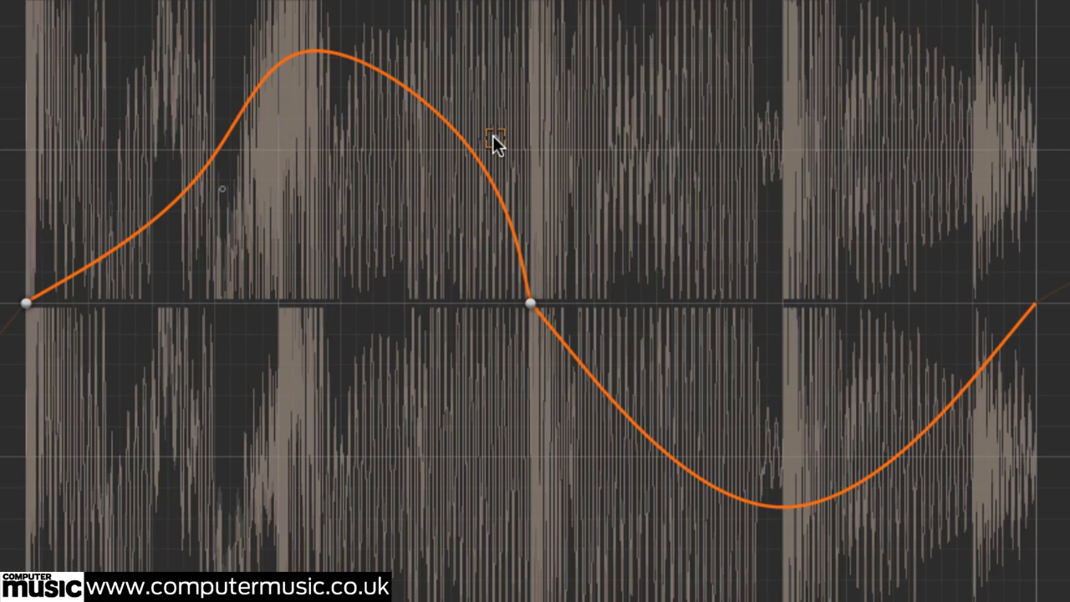
left_click_drag(719, 380, 719, 381)
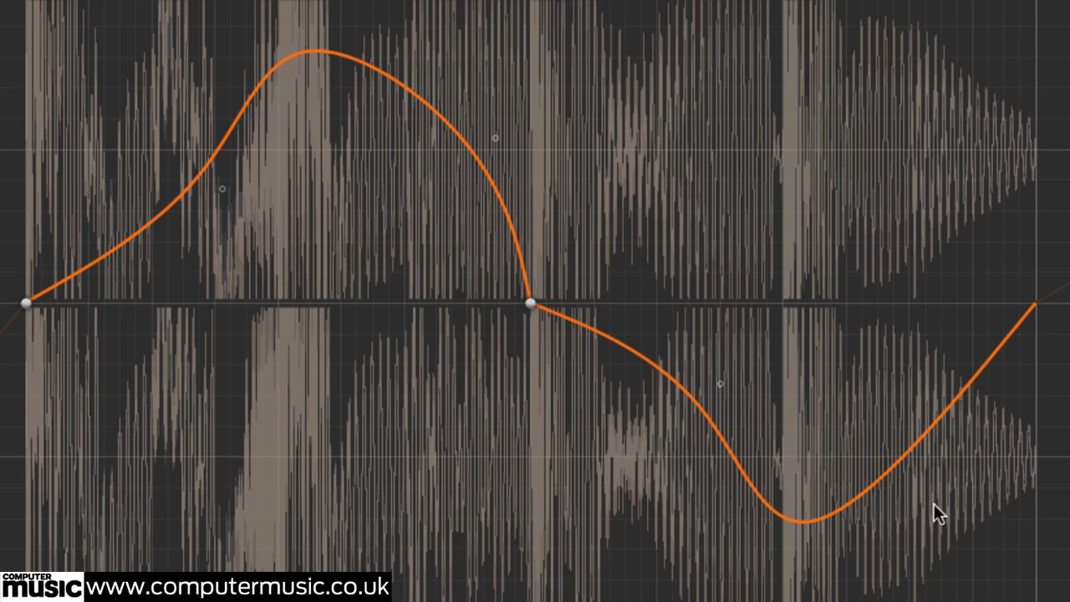
left_click_drag(934, 504, 957, 521)
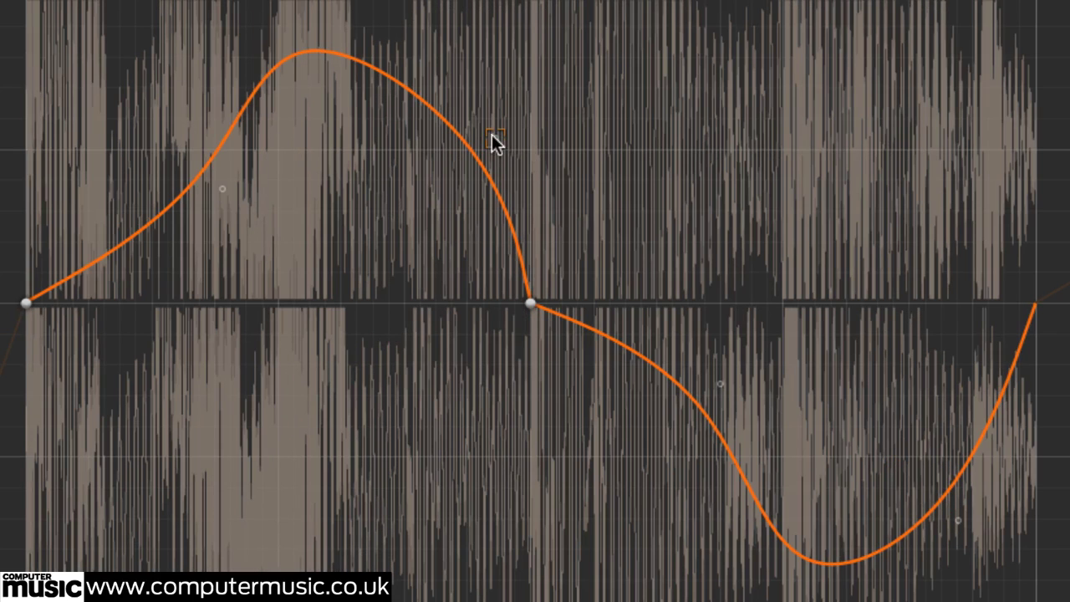
left_click_drag(495, 138, 530, 84)
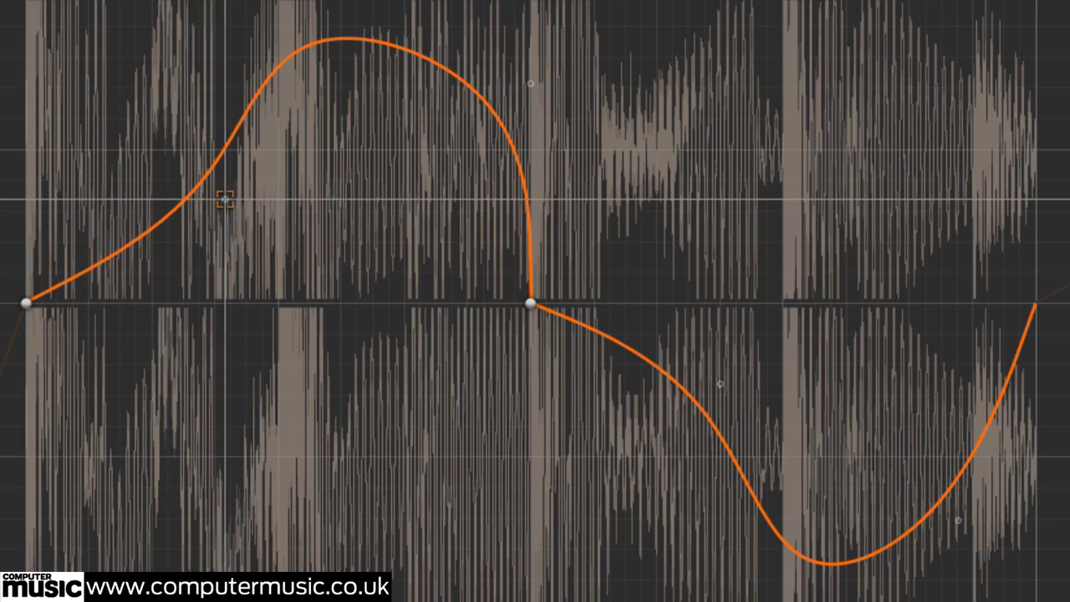
left_click_drag(224, 199, 278, 240)
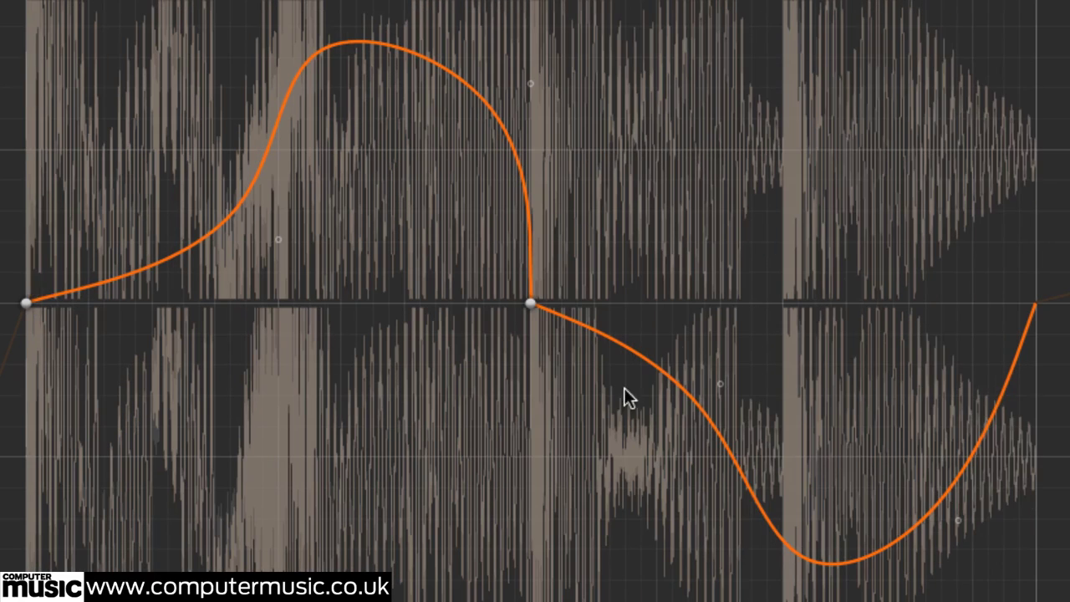
Step: Add two hard points to the curve, one halfway up at mid-cycle and one slightly earlier and lower, forming a V-shaped notch
double_click(660, 227)
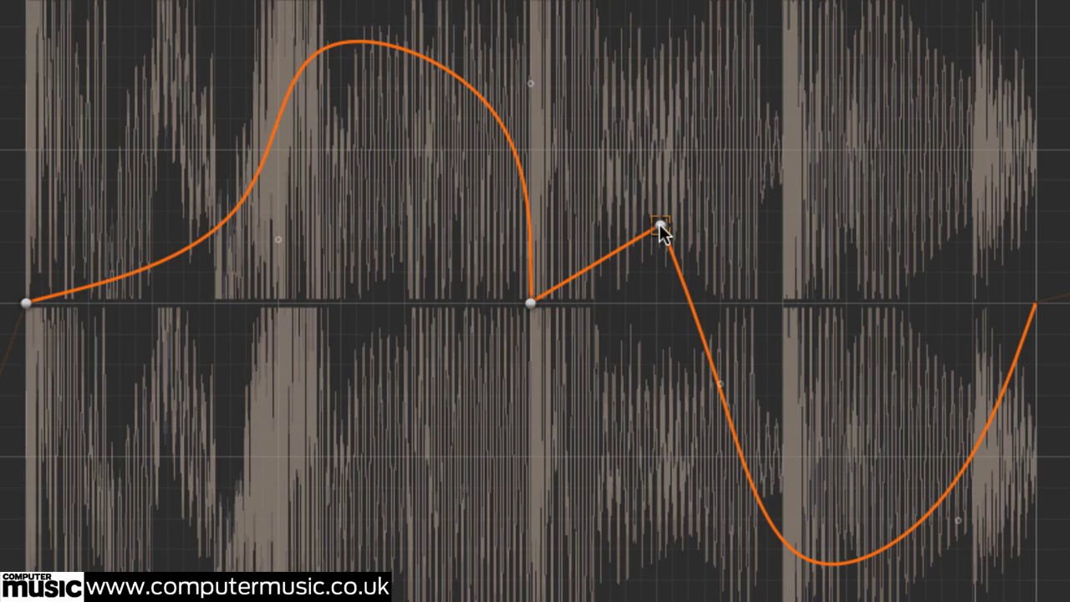
left_click_drag(660, 226, 527, 148)
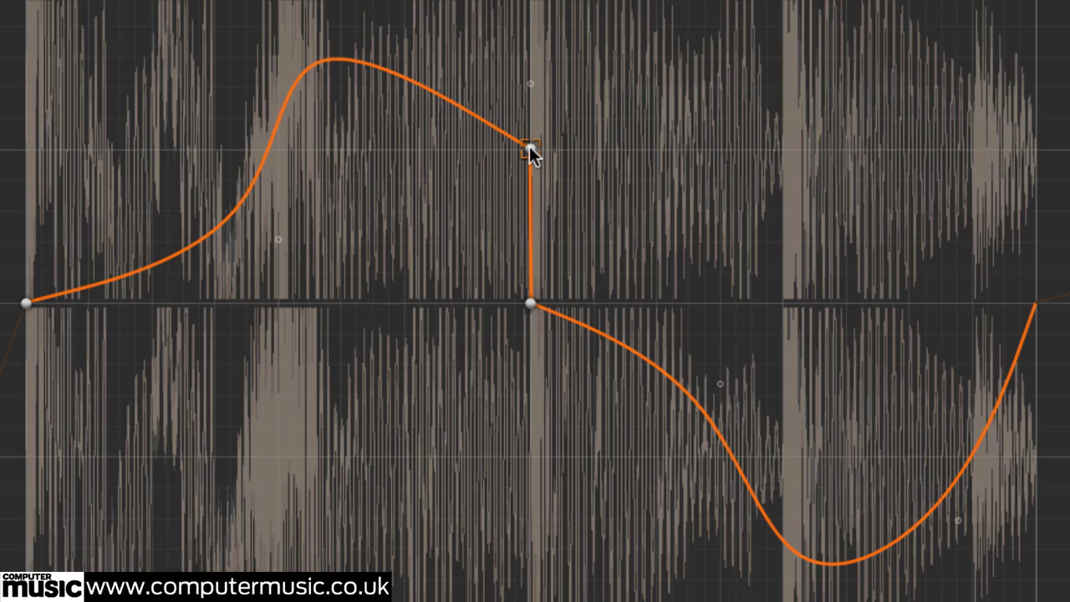
double_click(466, 140)
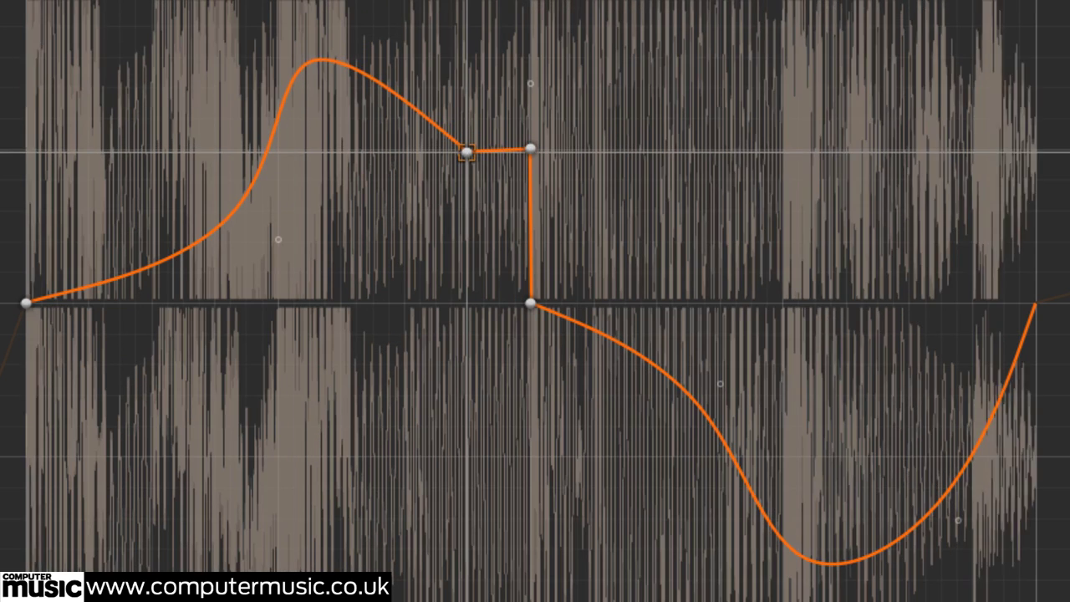
left_click_drag(466, 151, 464, 218)
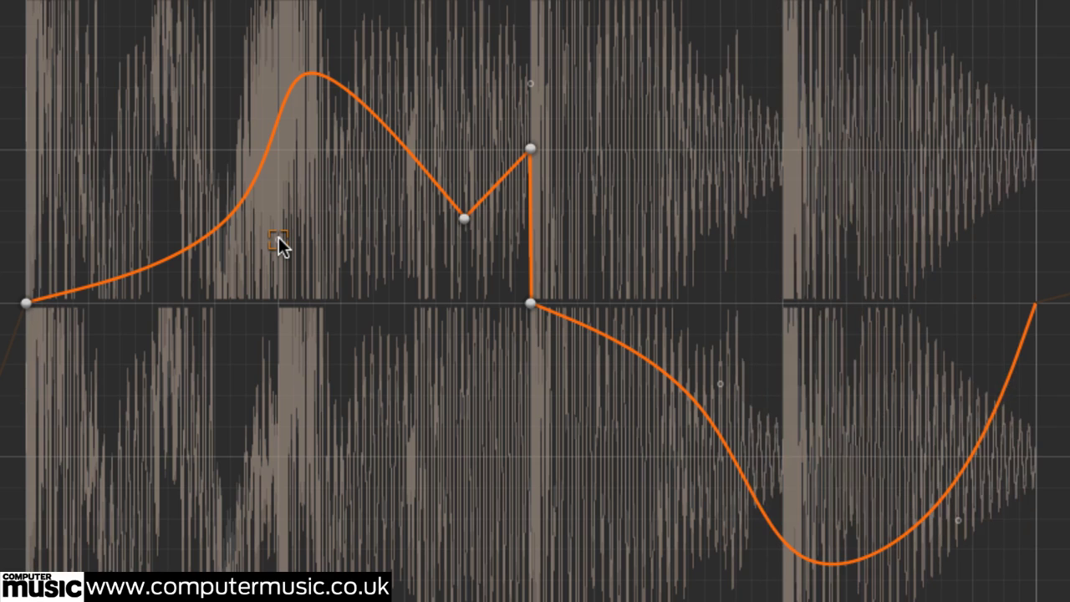
Step: Convert the quarter-cycle soft point to a hard point, delete it, and add a replacement soft point slightly earlier in the cycle
left_click_drag(279, 237, 279, 240)
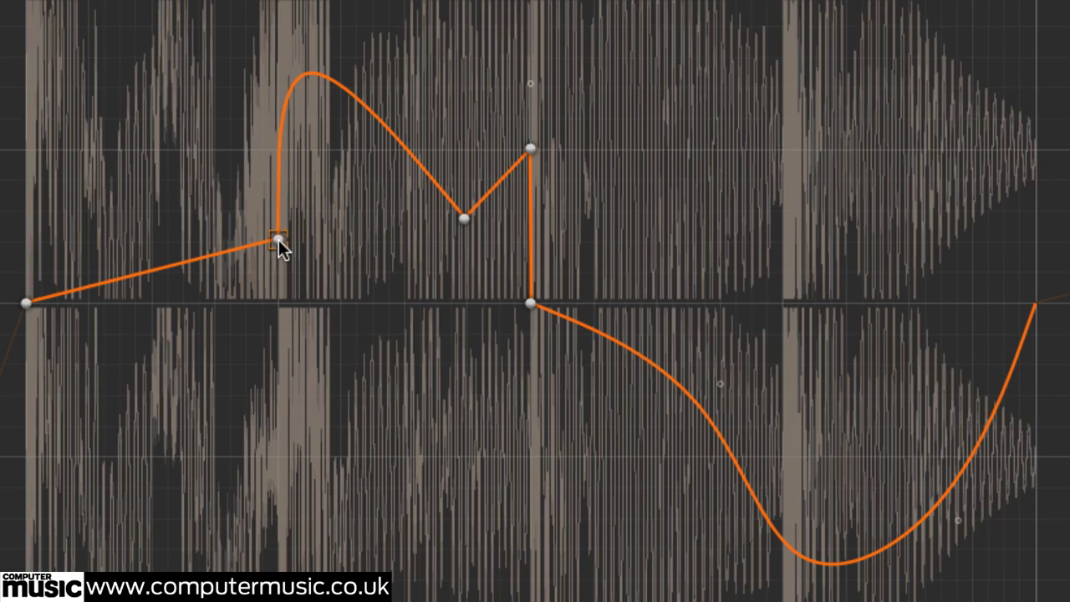
double_click(278, 239)
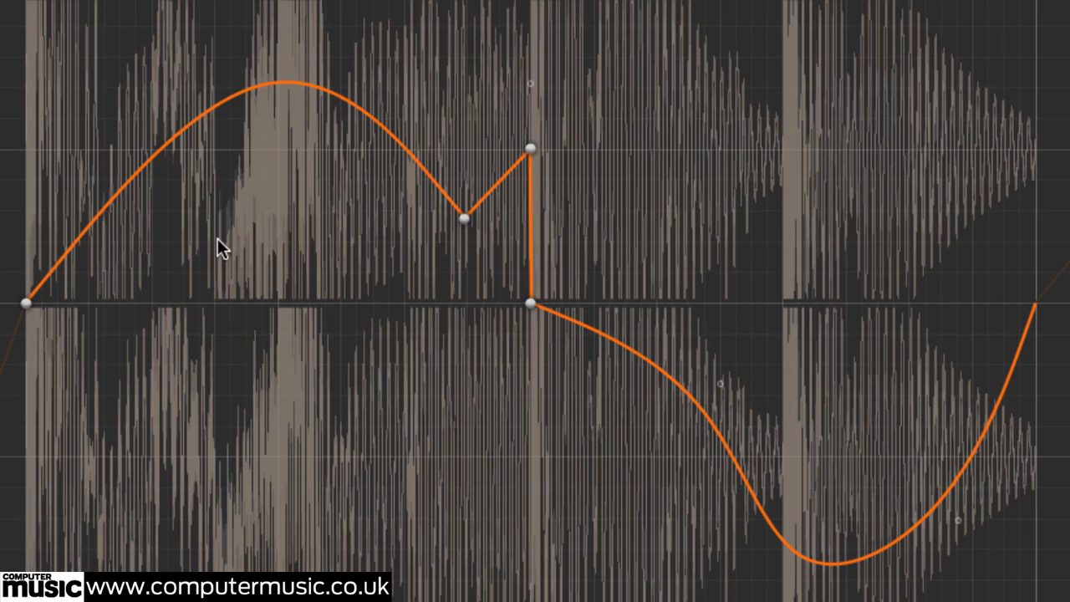
left_click_drag(218, 240, 218, 238)
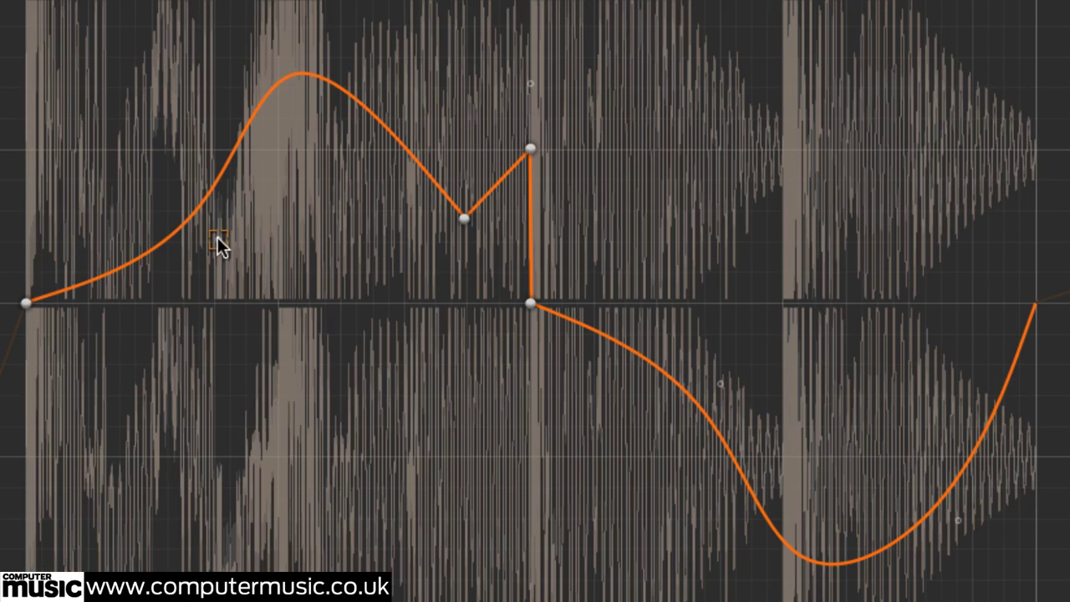
Step: Delete the two extra hard points around mid-cycle and move the upper mid-cycle soft point into the second half of the cycle
double_click(464, 217)
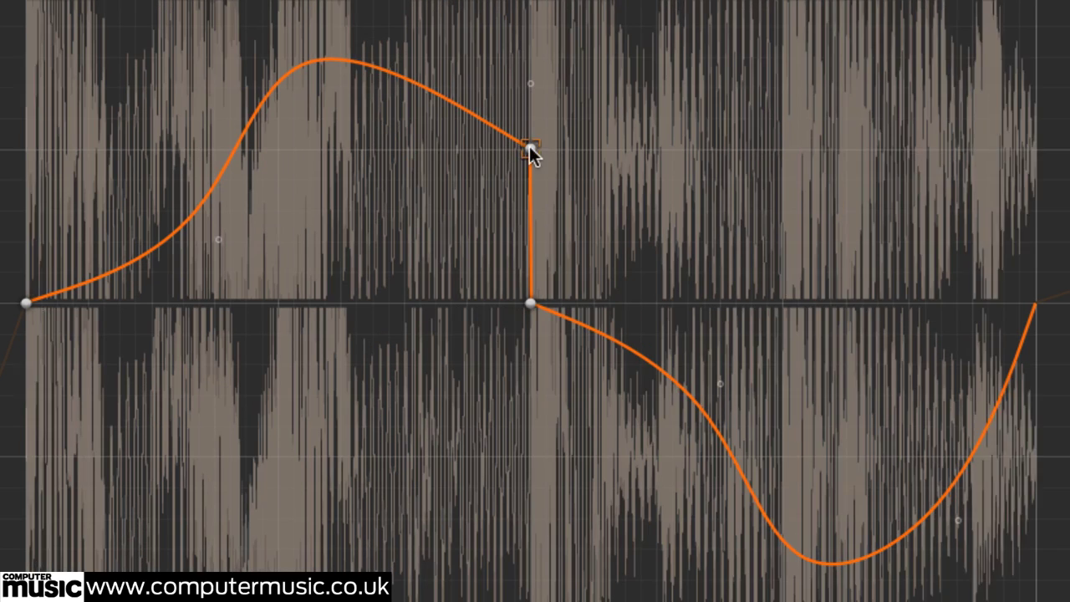
double_click(530, 148)
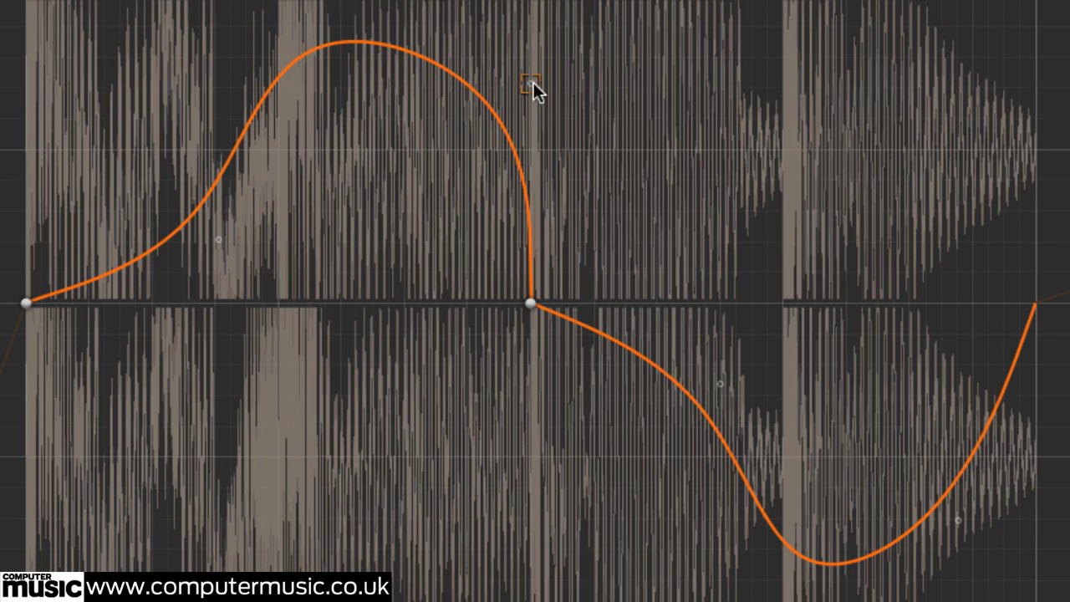
left_click_drag(534, 82, 585, 83)
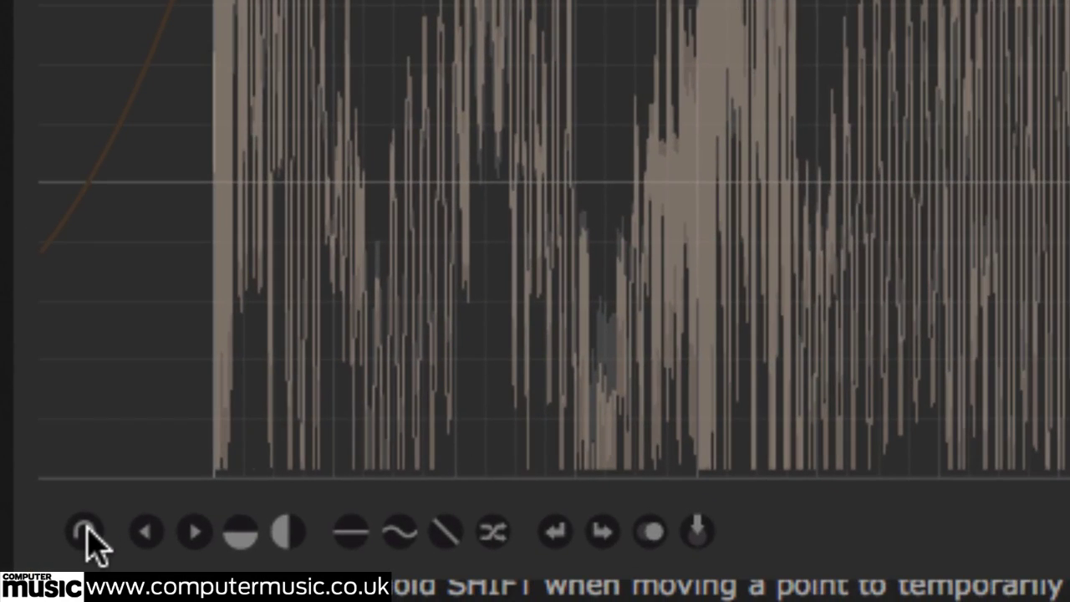
Step: Turn on grid snapping and place a soft point slightly below the zero line in the first half of the cycle
left_click(86, 532)
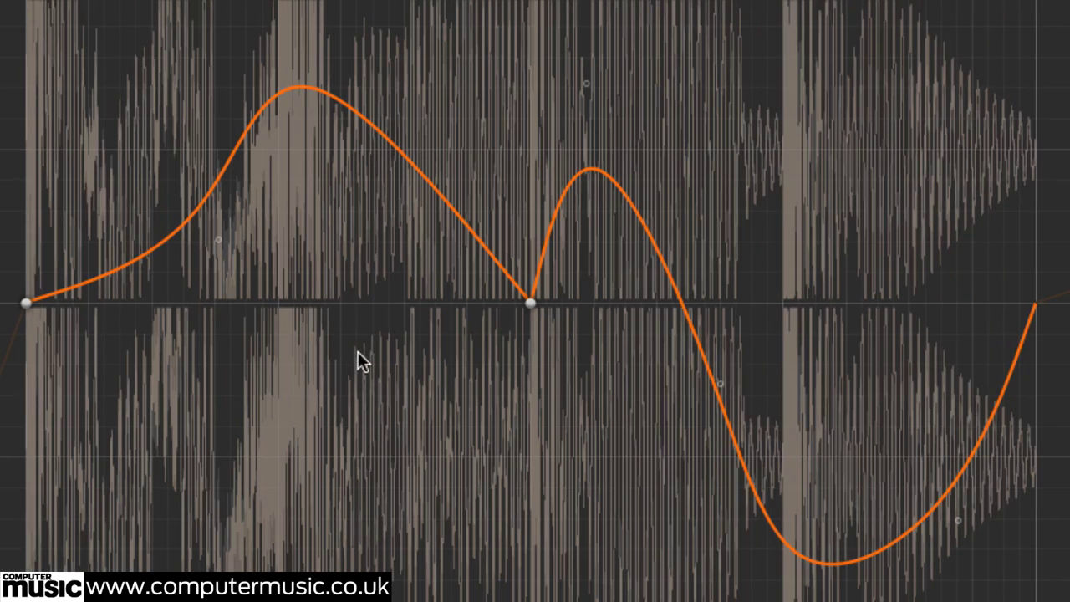
mouse_move(346, 334)
left_mouse_down()
mouse_move(353, 351)
mouse_move(323, 364)
mouse_move(262, 334)
mouse_move(339, 334)
mouse_move(357, 395)
left_mouse_up()
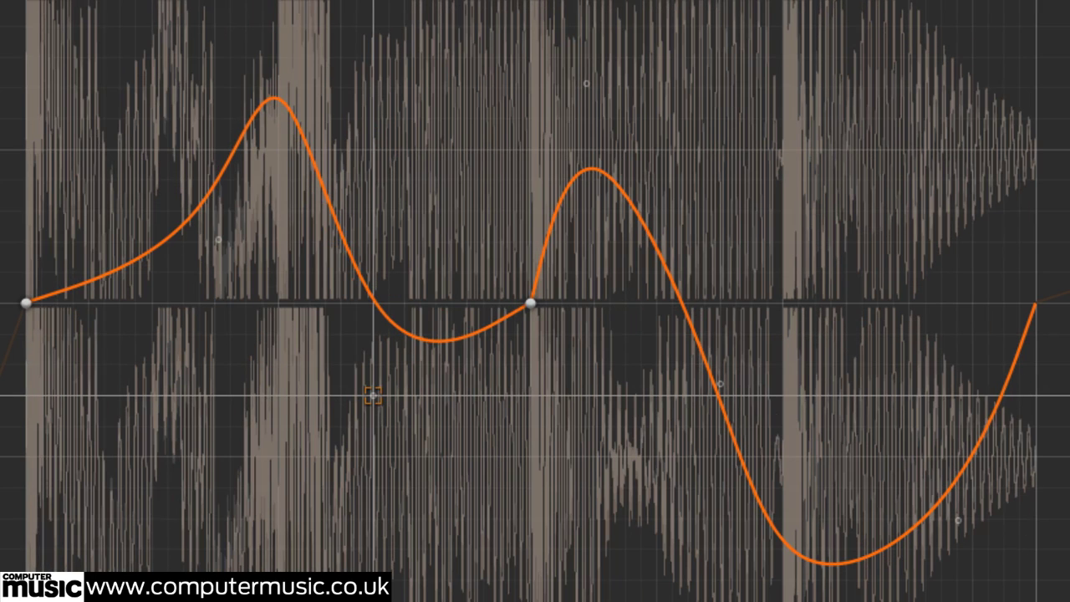
left_click_drag(370, 390, 373, 365)
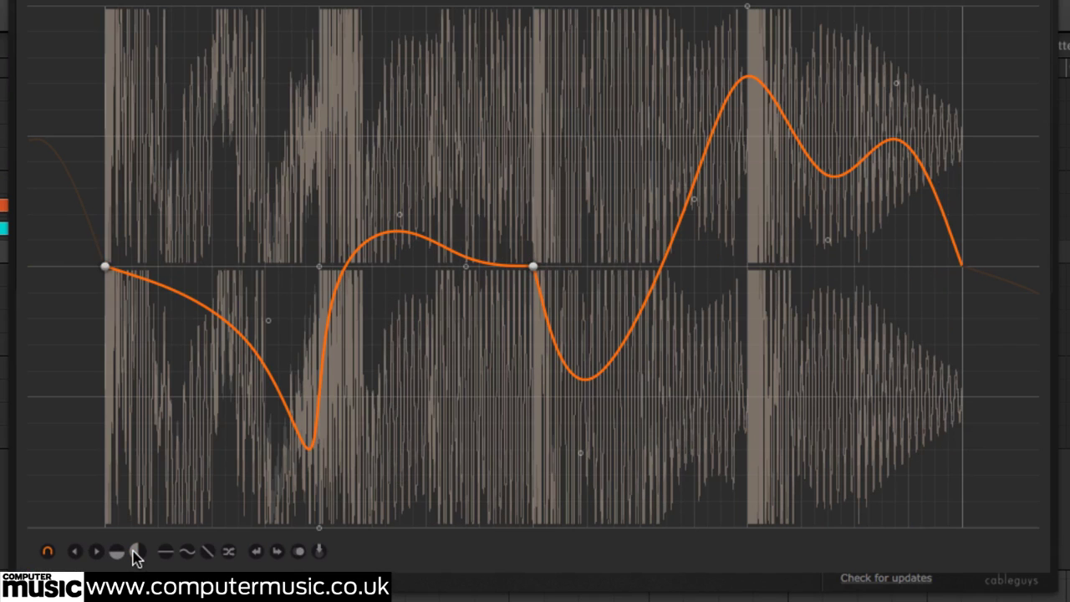
Step: Reverse the LFO waveform in time and flip it vertically, toggling the vertical inversion until the curve is upside down
left_click(134, 554)
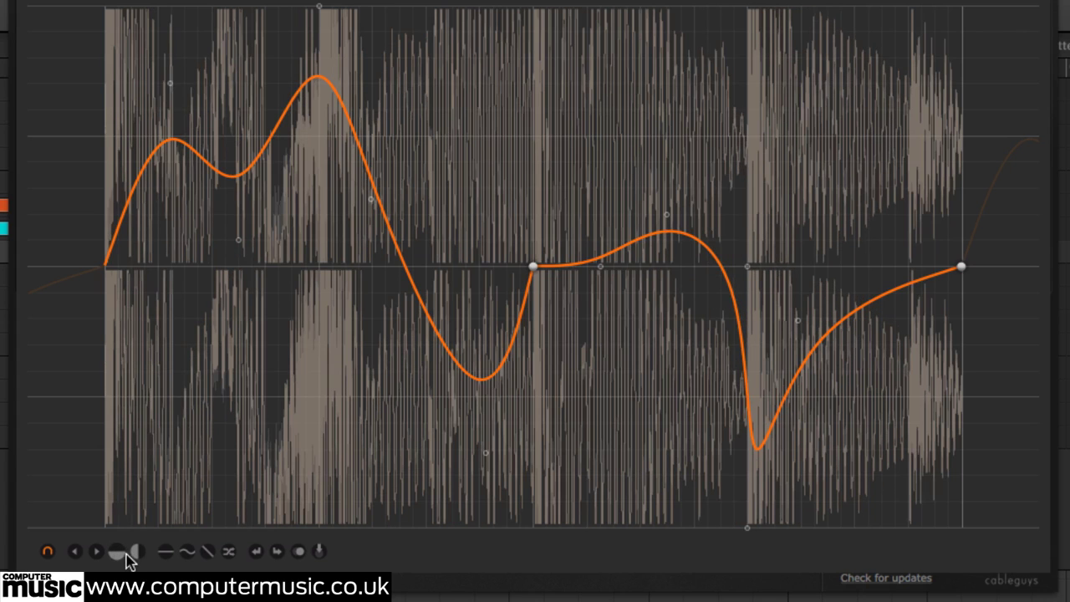
left_click(116, 552)
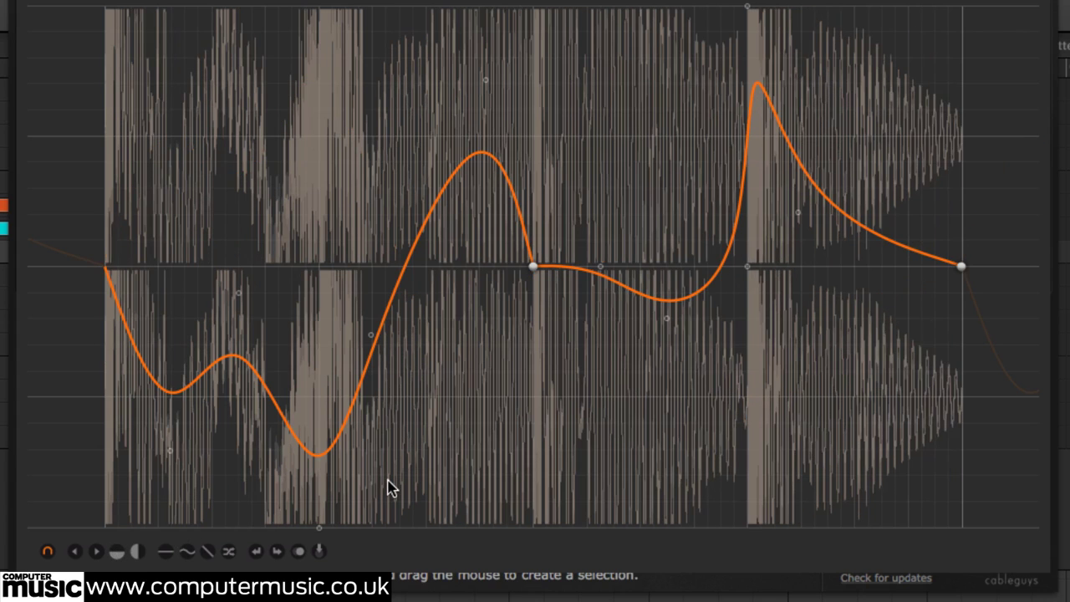
left_click(117, 553)
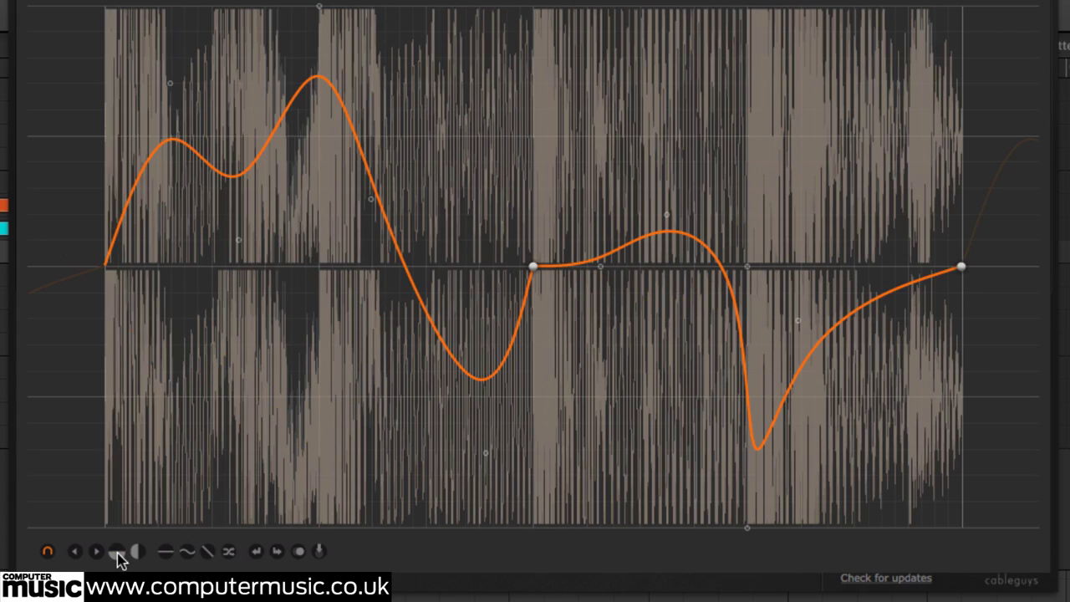
left_click(117, 553)
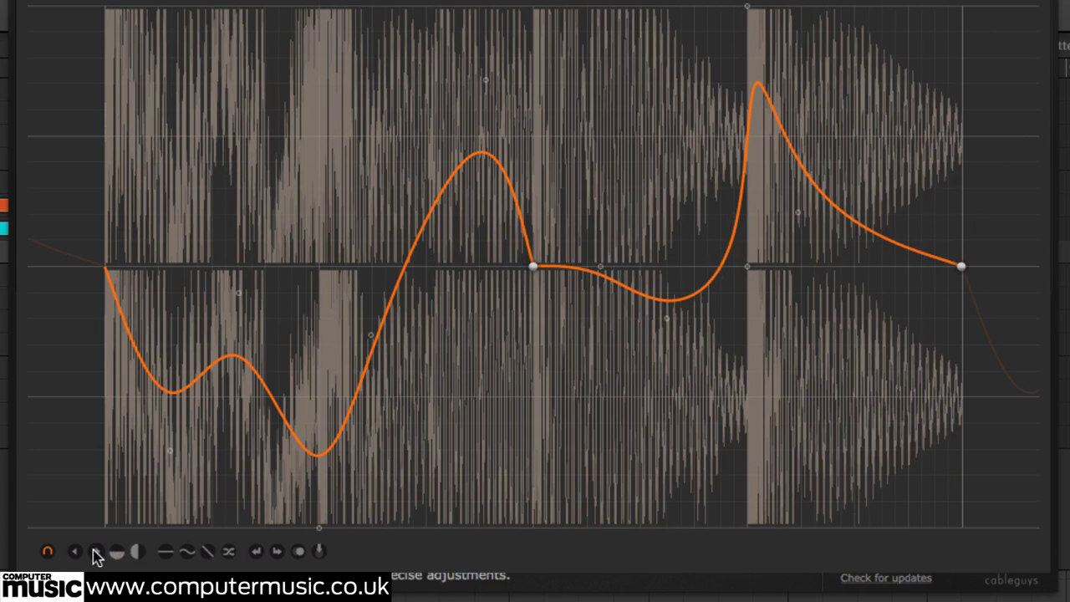
Step: Shift the waveform later along the cycle by a few grid steps and move it back to its original position
left_click(95, 553)
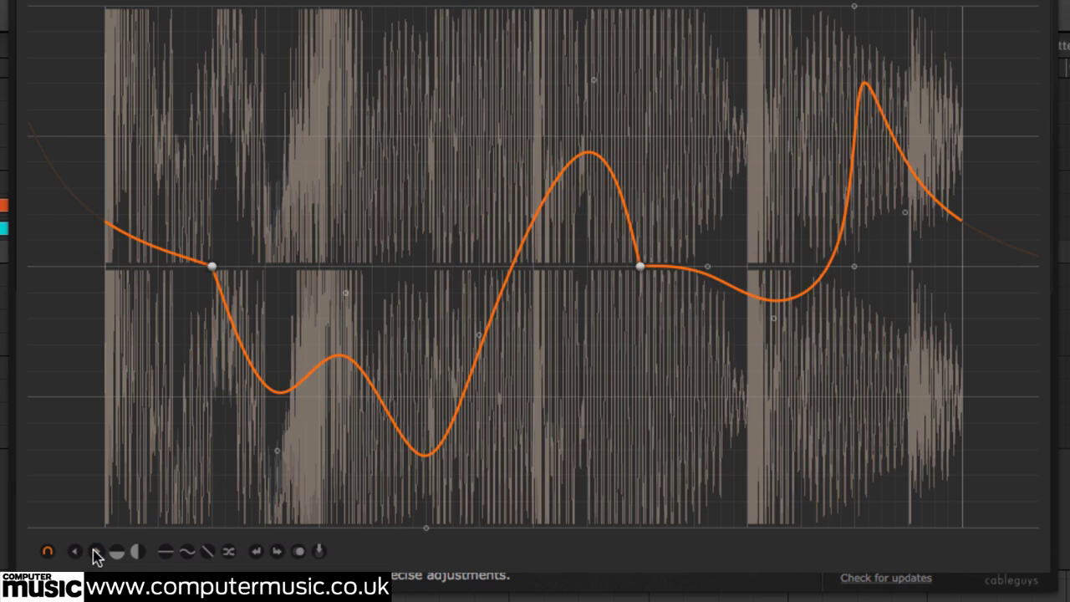
left_click(93, 554)
left_click(77, 552)
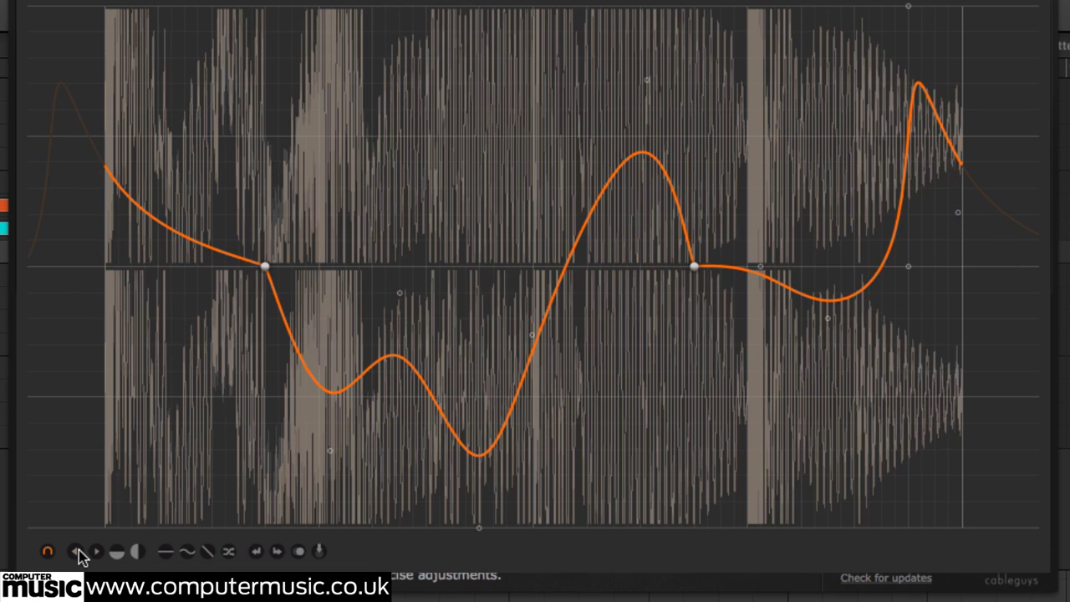
left_click(77, 553)
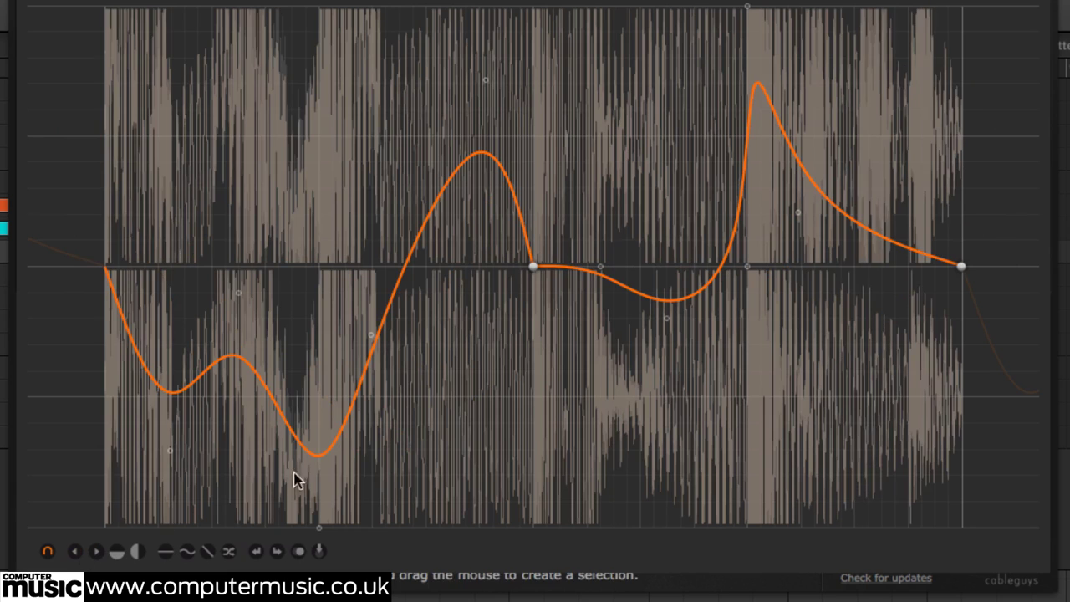
Step: Undo and redo the latest waveform shifts several times, ending on the unshifted curve
left_click(258, 553)
left_click(277, 552)
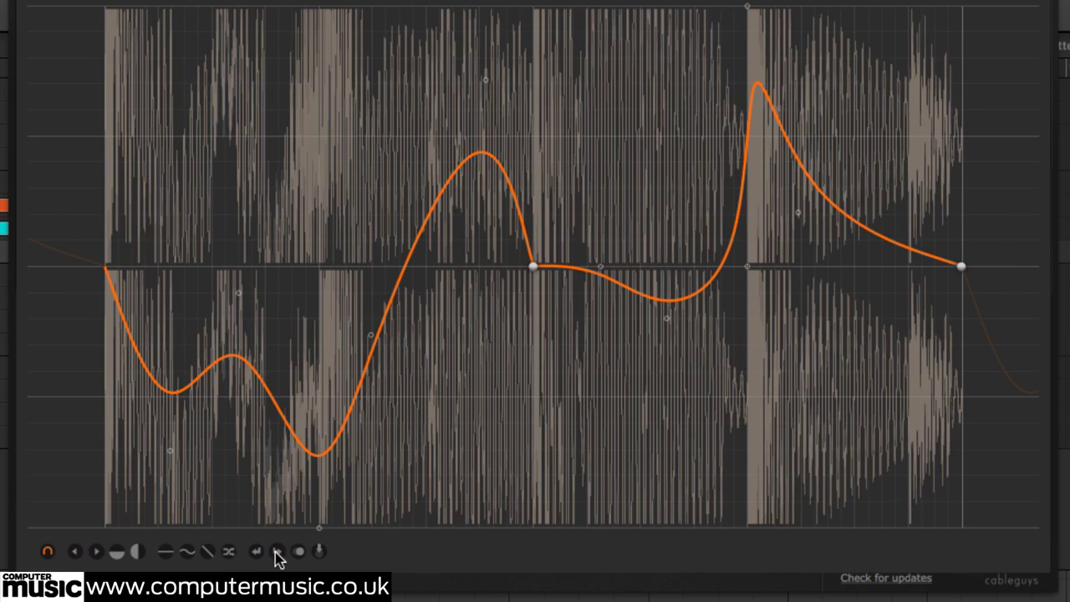
left_click(256, 552)
left_click(255, 552)
left_click(276, 553)
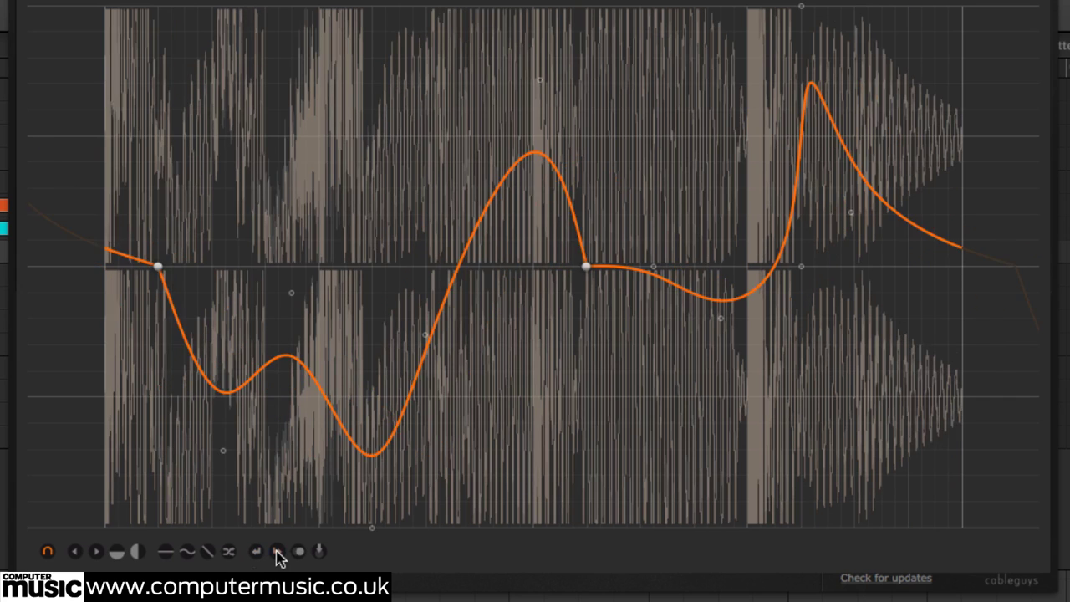
left_click(276, 552)
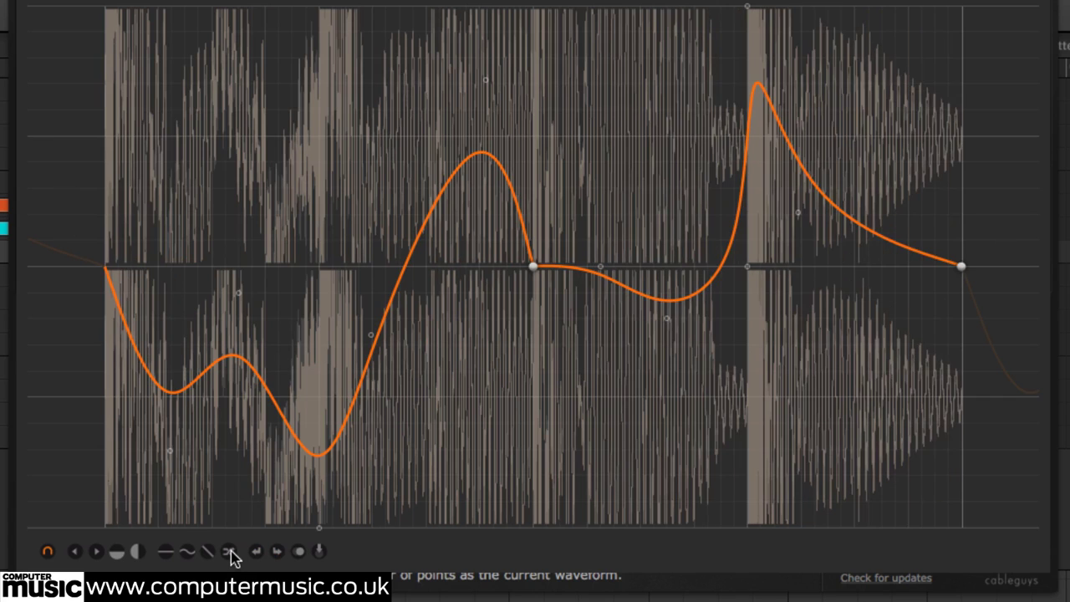
Step: Randomize the LFO waveform repeatedly to generate new shapes with the same number of points
left_click(232, 552)
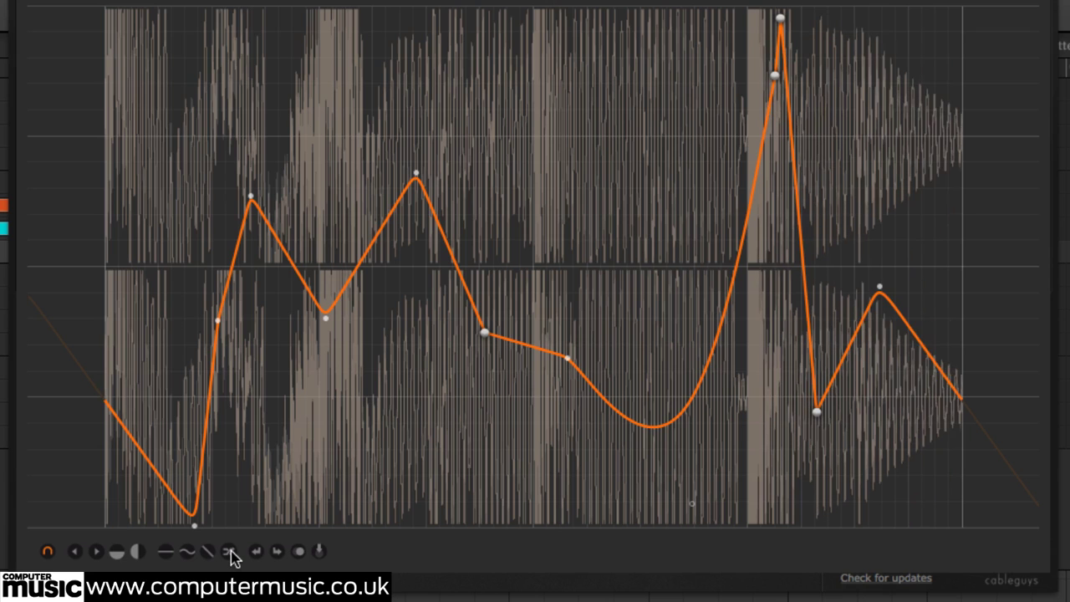
left_click(231, 551)
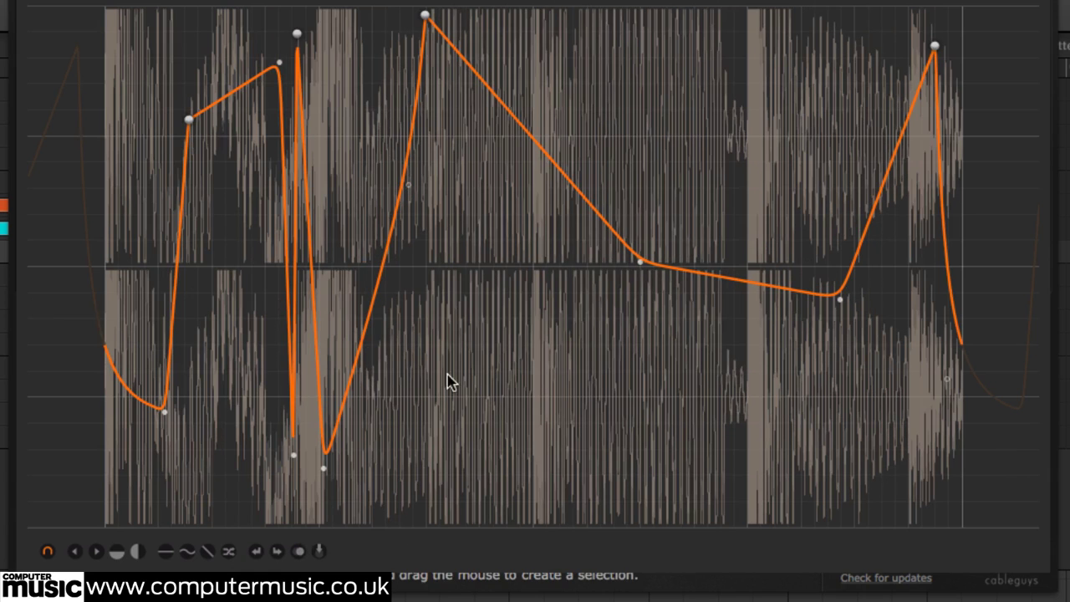
left_click(231, 552)
left_click(232, 552)
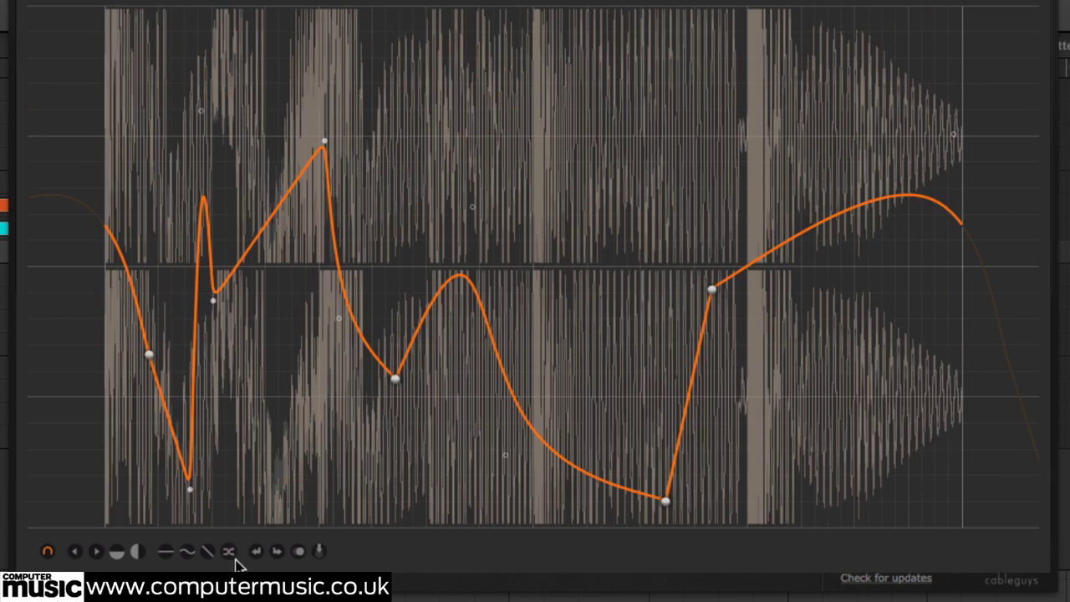
left_click(322, 552)
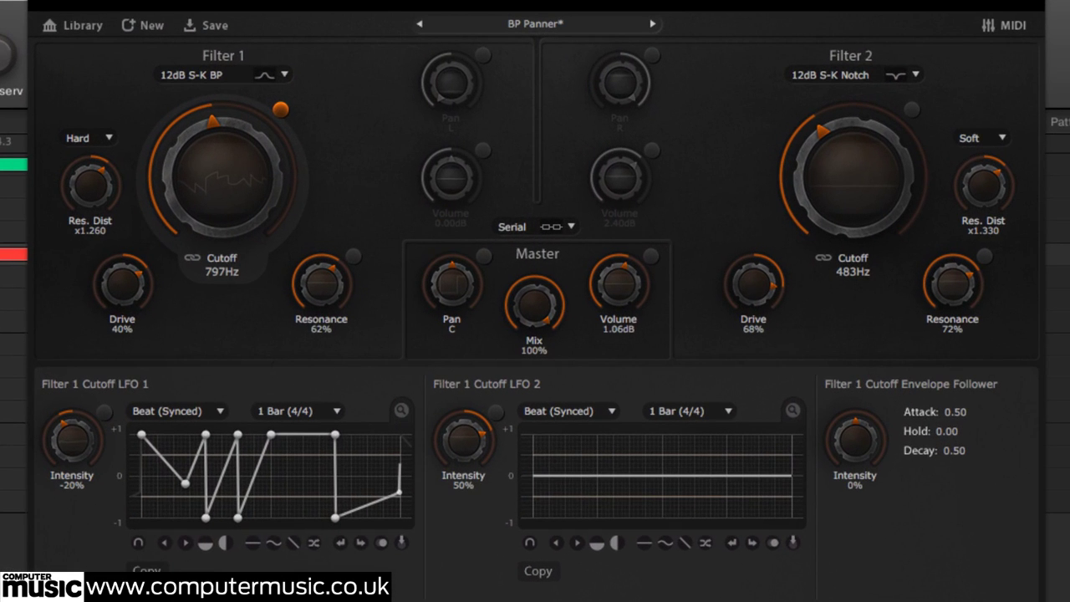
Step: Start playback with the BP Panner preset and check the Master Pan modulation before returning to the Filter 1 Cutoff modulators
left_click(37, 91)
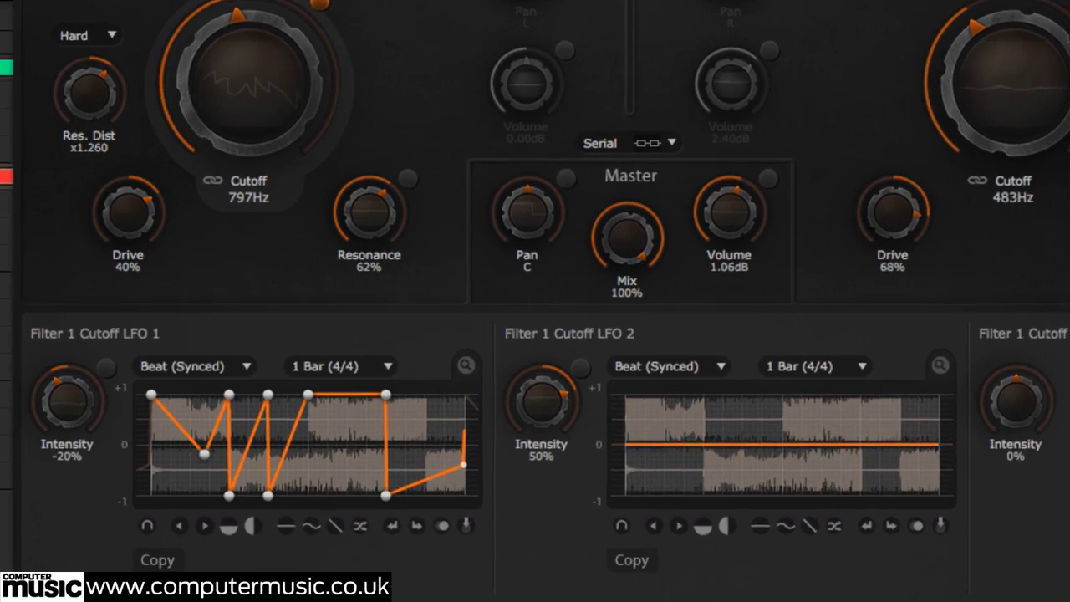
left_click(484, 255)
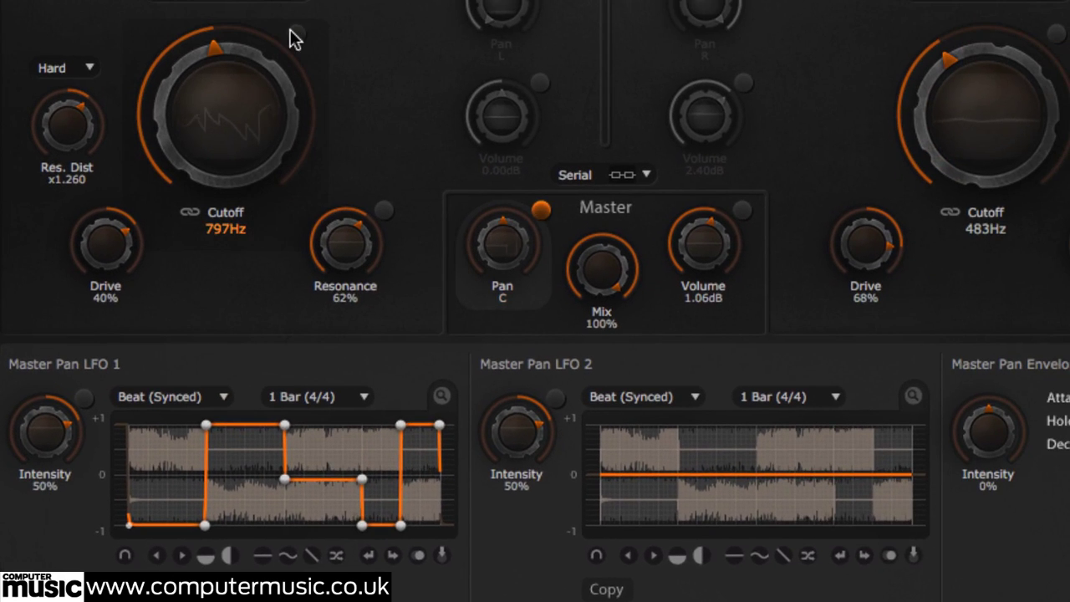
left_click(294, 33)
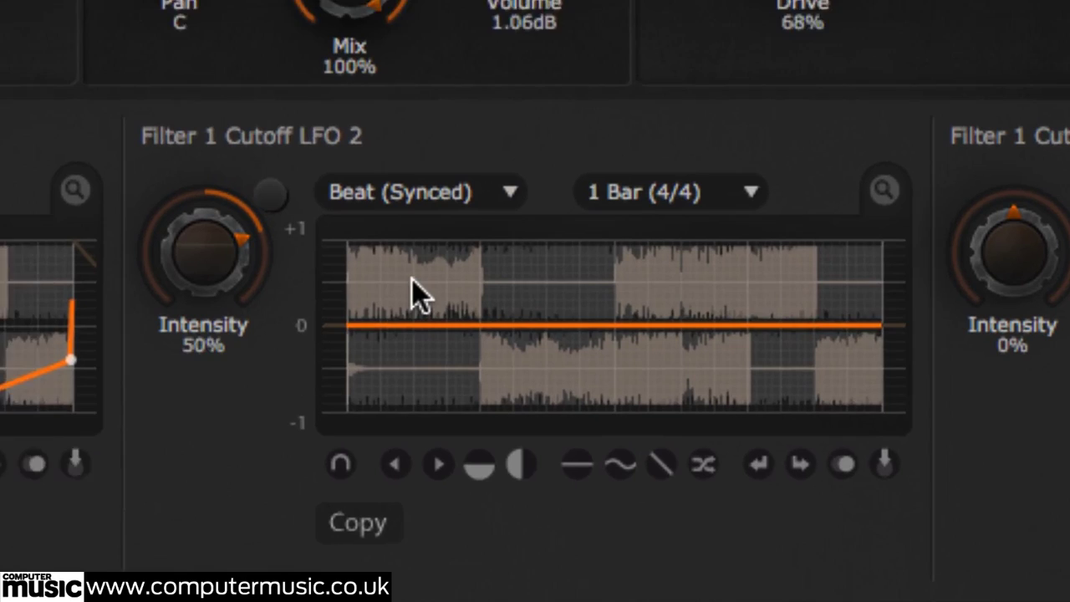
Step: Add six soft points to the flat Filter 1 Cutoff LFO 2 line, alternating high and low to form a gentle wave
left_click(638, 449)
left_click(661, 483)
left_click(724, 507)
left_click(622, 252)
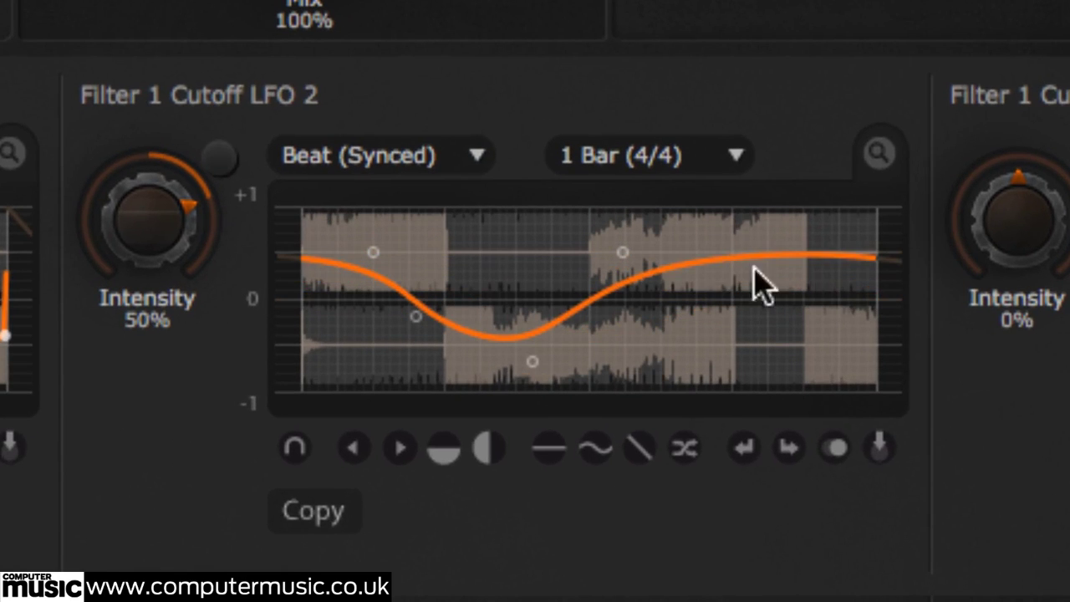
left_click(760, 309)
left_click(808, 249)
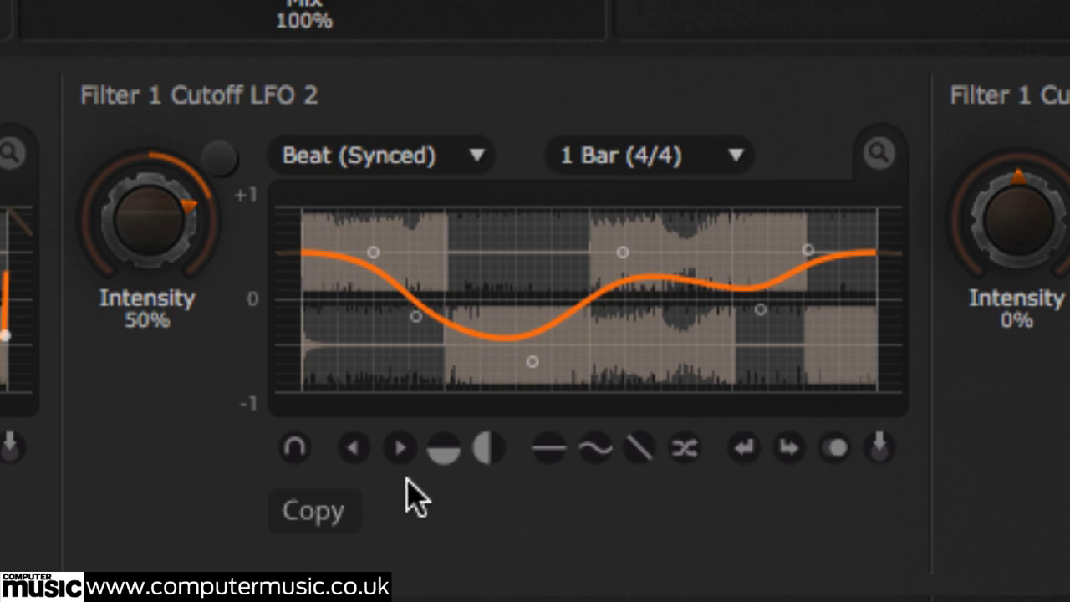
Step: Randomize the LFO 2 waveform, raise the soft point just past mid-cycle well above zero, and raise the early peak point
left_click(684, 447)
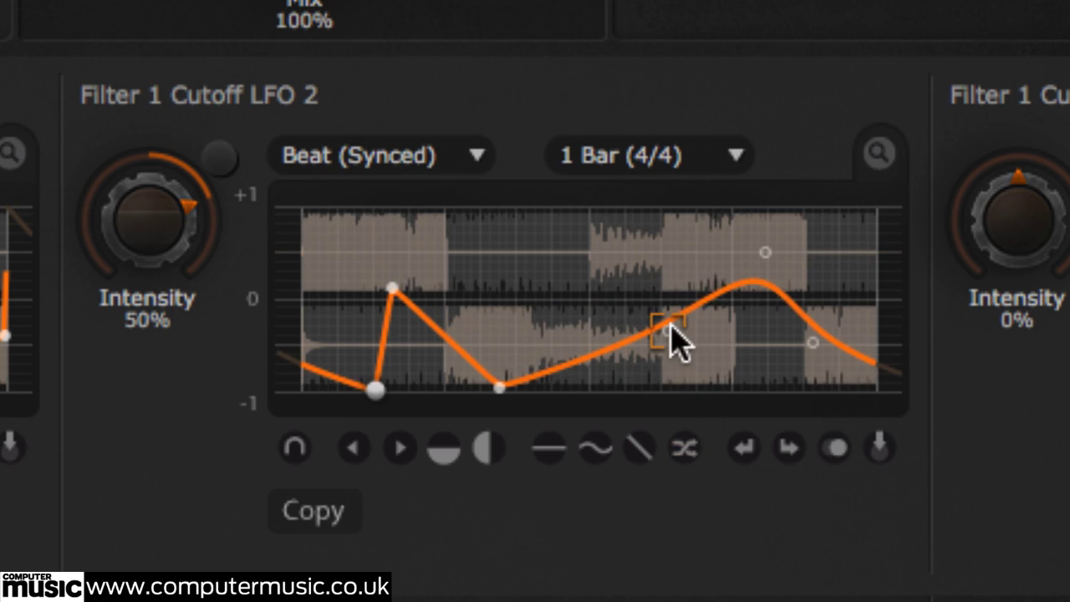
left_click_drag(667, 329, 638, 240)
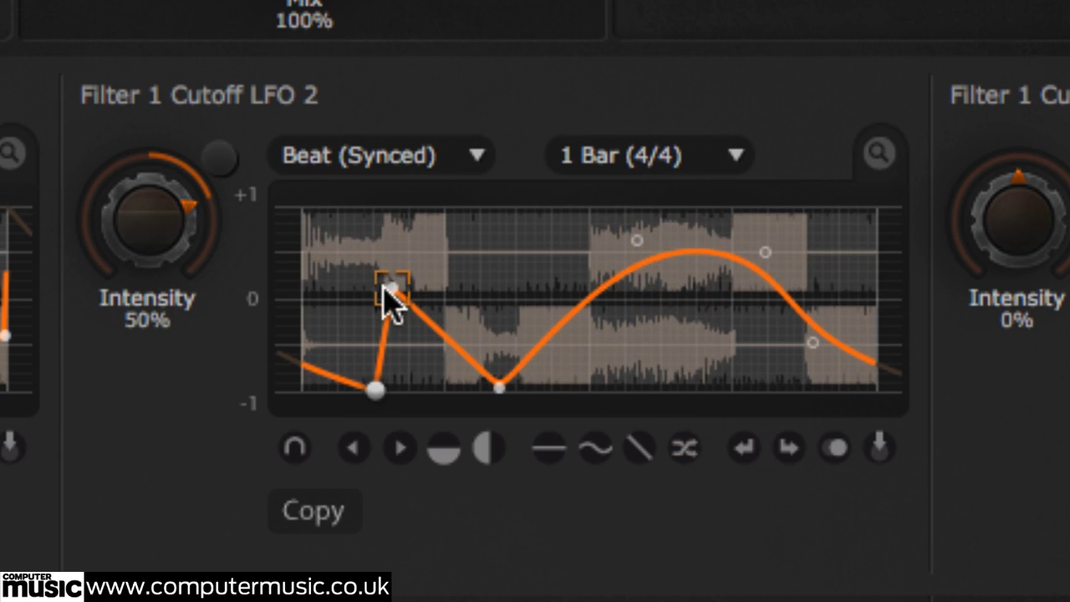
left_click_drag(391, 287, 392, 238)
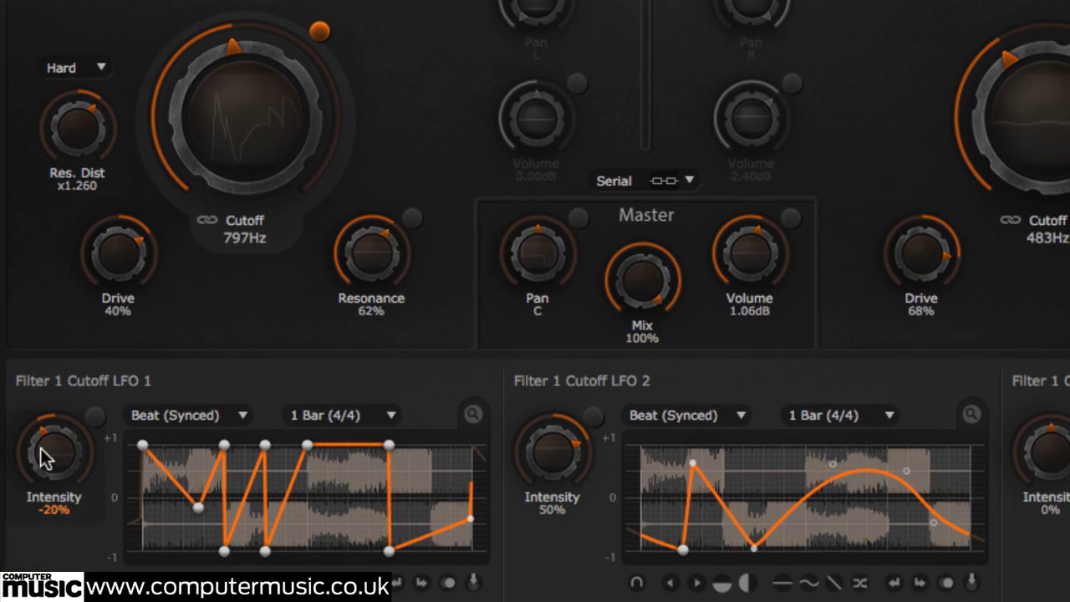
Step: Try negative and positive intensities on Filter 1 Cutoff LFO 1, ending at -40%, and set the LFO 2 intensity to 42%
left_click_drag(54, 458, 54, 443)
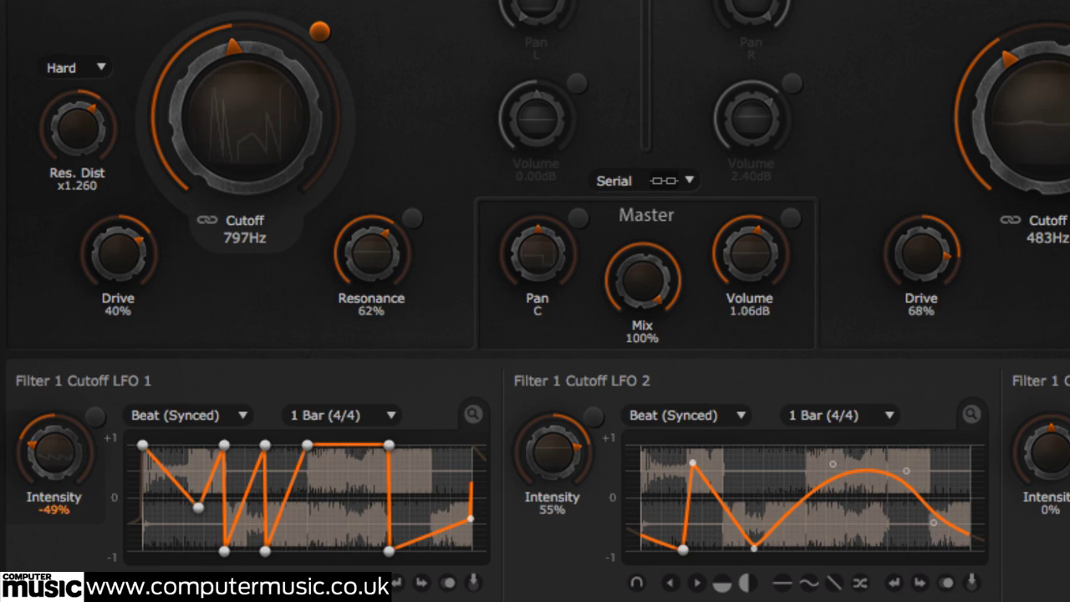
left_click_drag(54, 451, 306, 443)
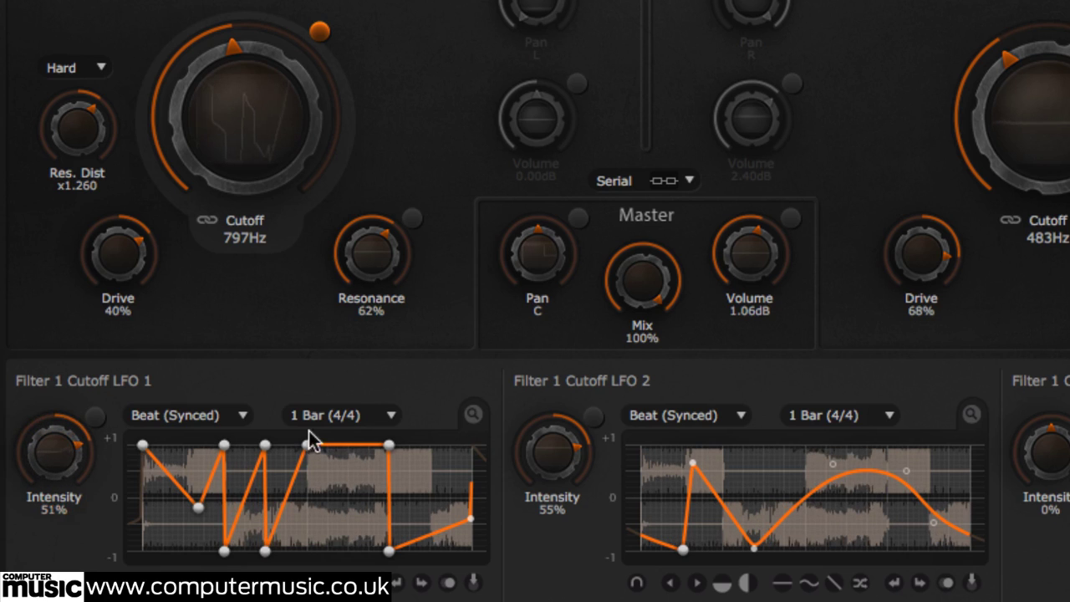
double_click(559, 464)
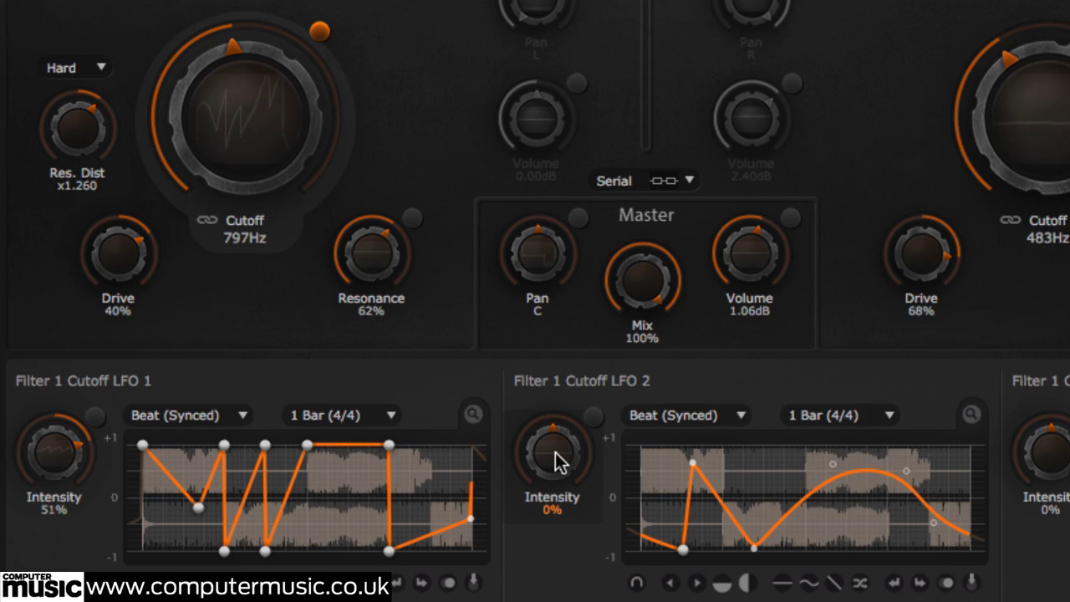
left_click_drag(551, 452, 551, 430)
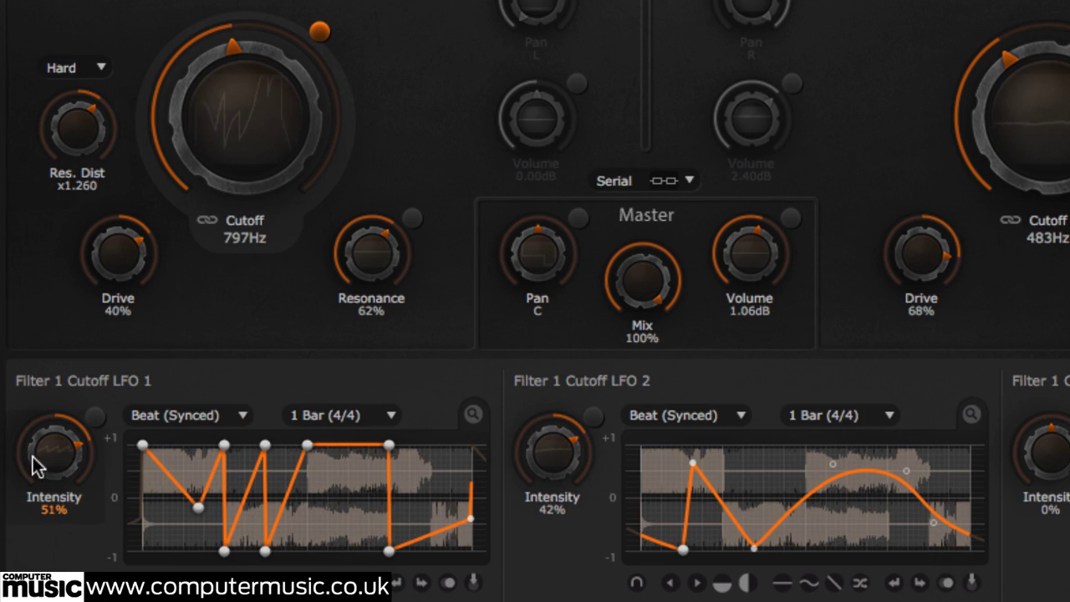
left_click_drag(55, 451, 55, 472)
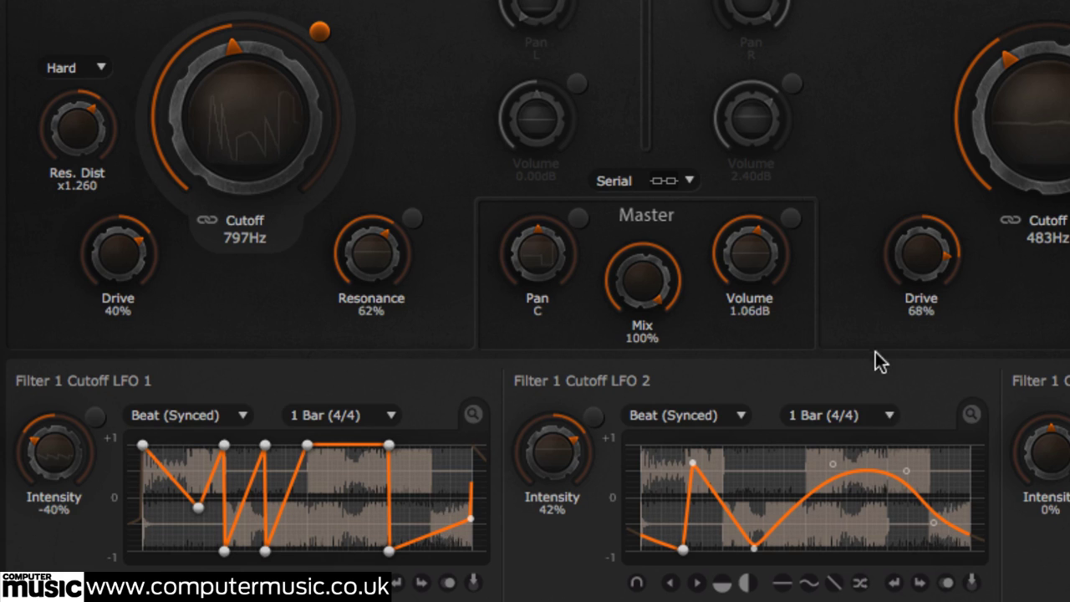
Step: Set the Filter 1 Cutoff LFO 2 loop length to 1/4 and its intensity to 64%
left_click(888, 415)
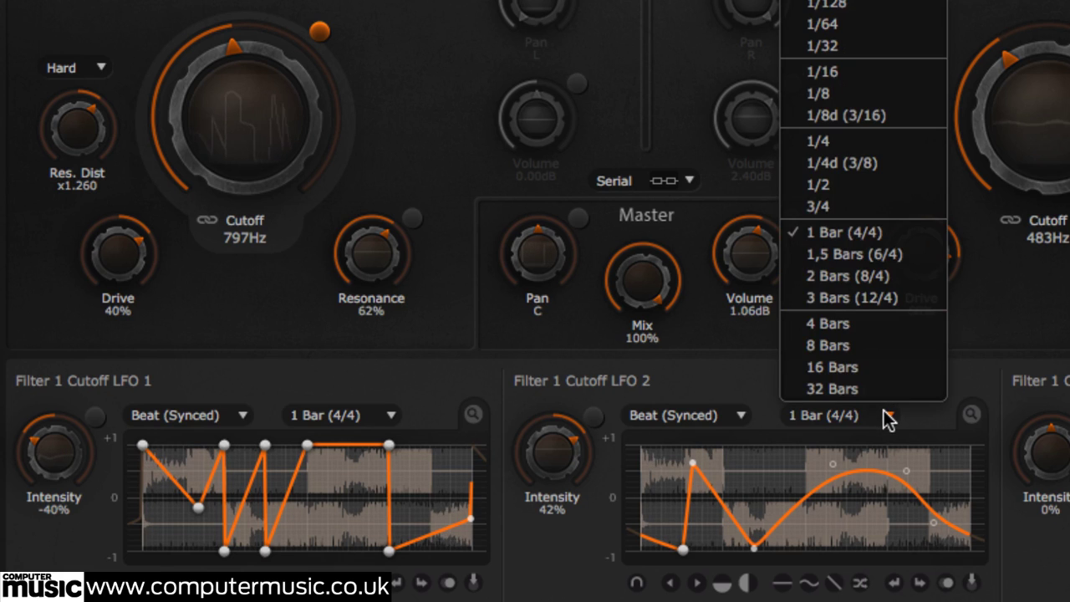
left_click(867, 140)
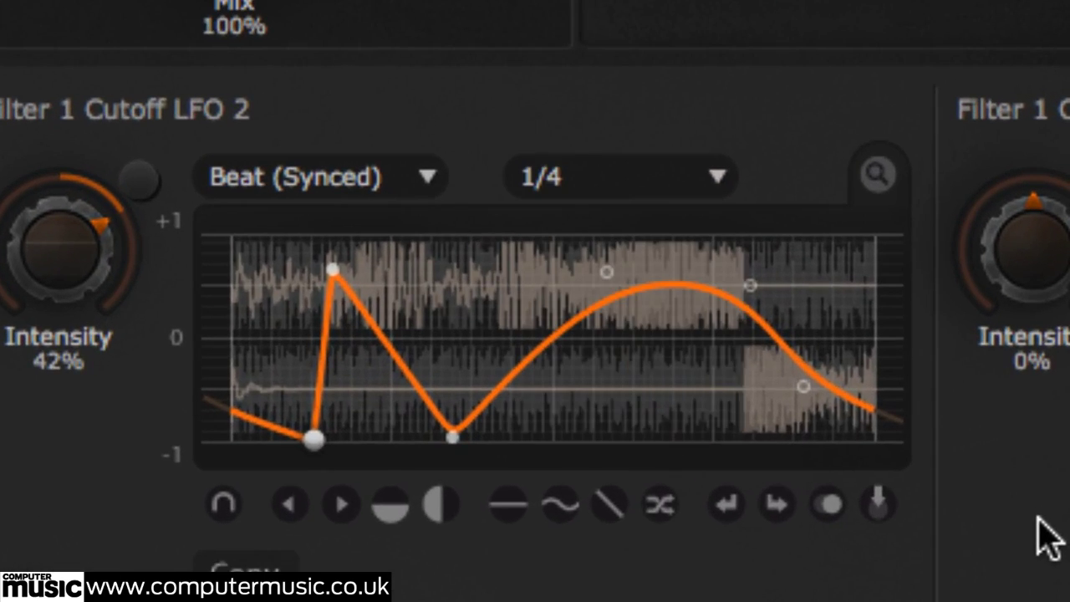
left_click_drag(60, 247, 61, 212)
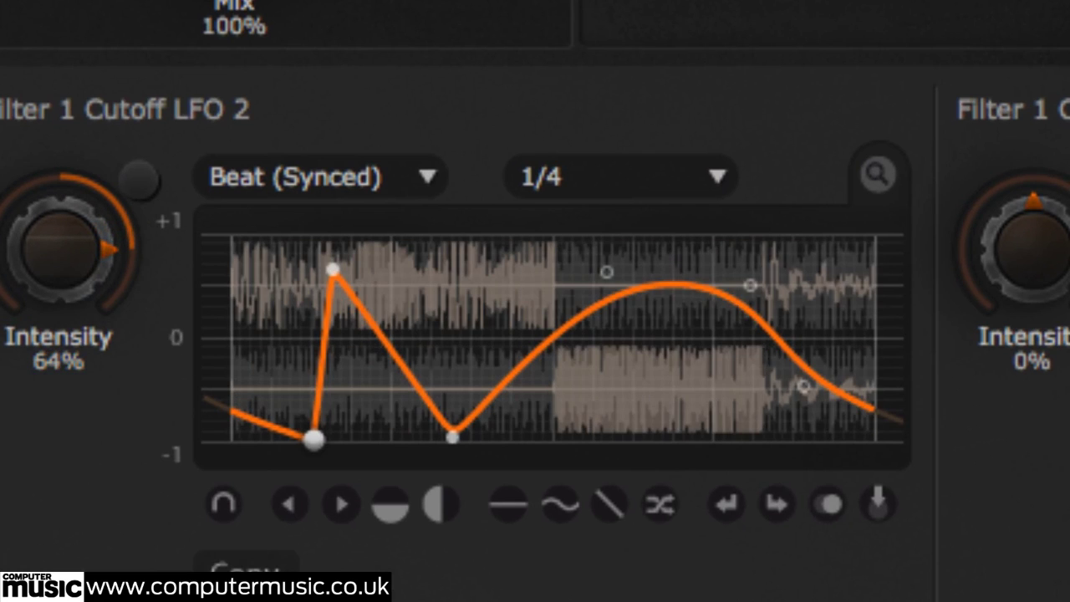
Step: Move LFO 2's hard point to the cycle start, turn on grid snapping, and shift the early peak and following low point slightly earlier
left_click_drag(316, 438, 231, 439)
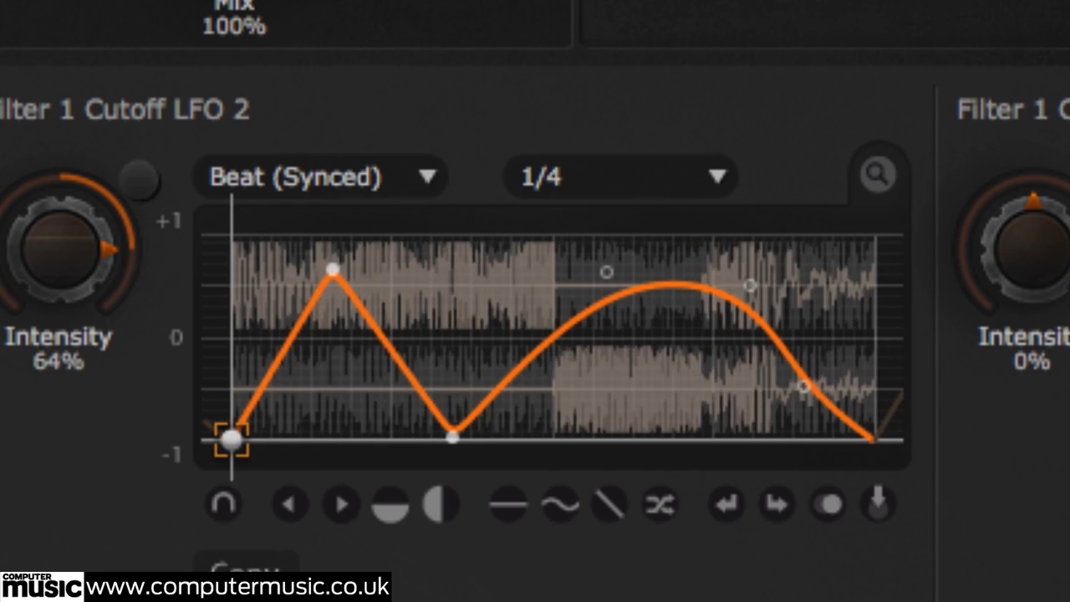
left_click_drag(332, 270, 288, 282)
left_click(224, 503)
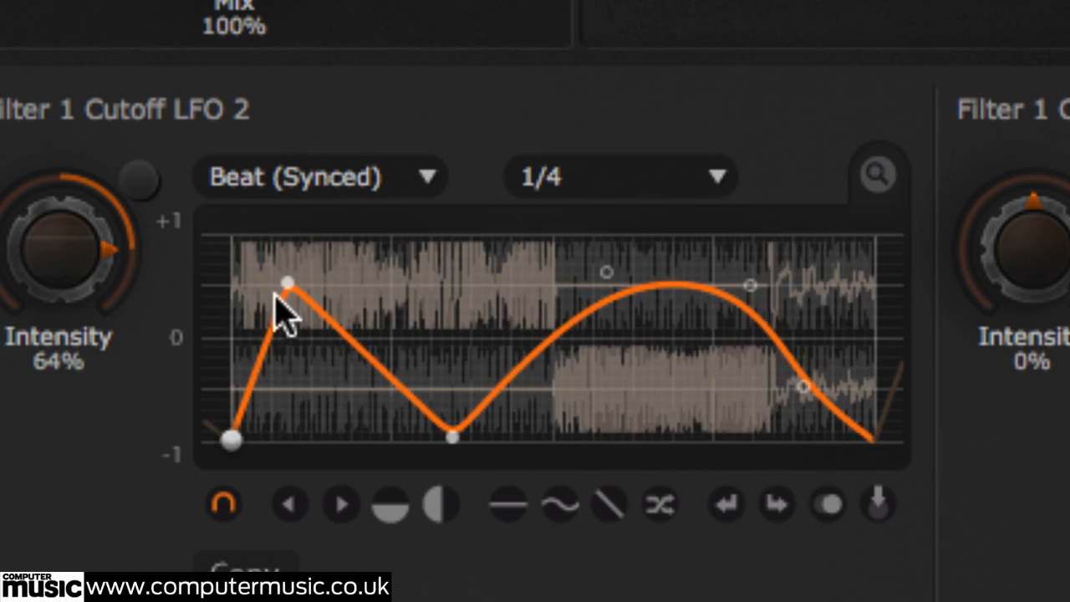
left_click_drag(290, 282, 289, 275)
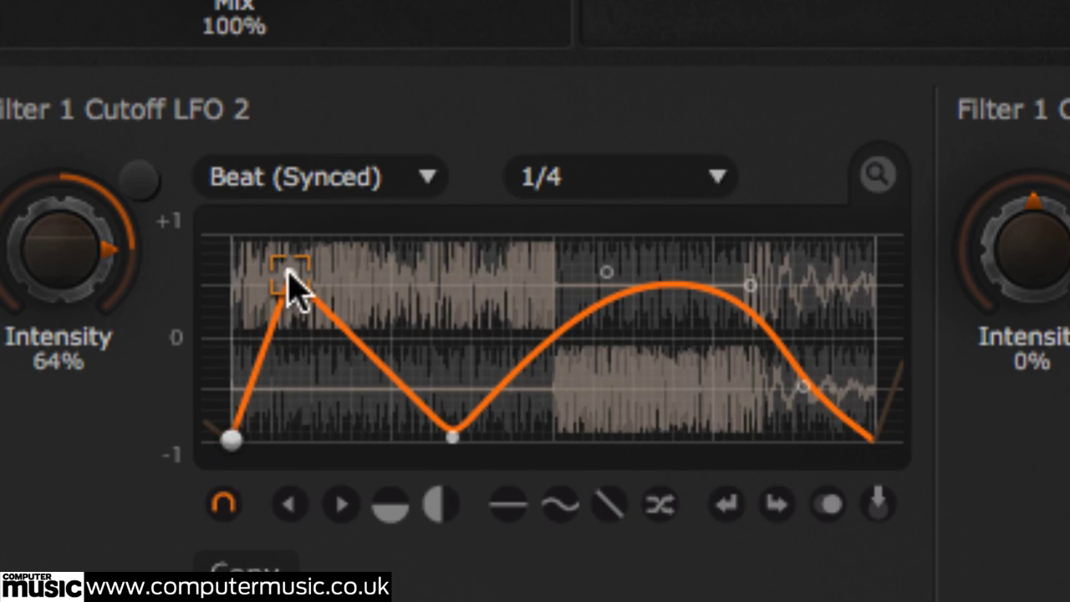
left_click_drag(452, 436, 430, 441)
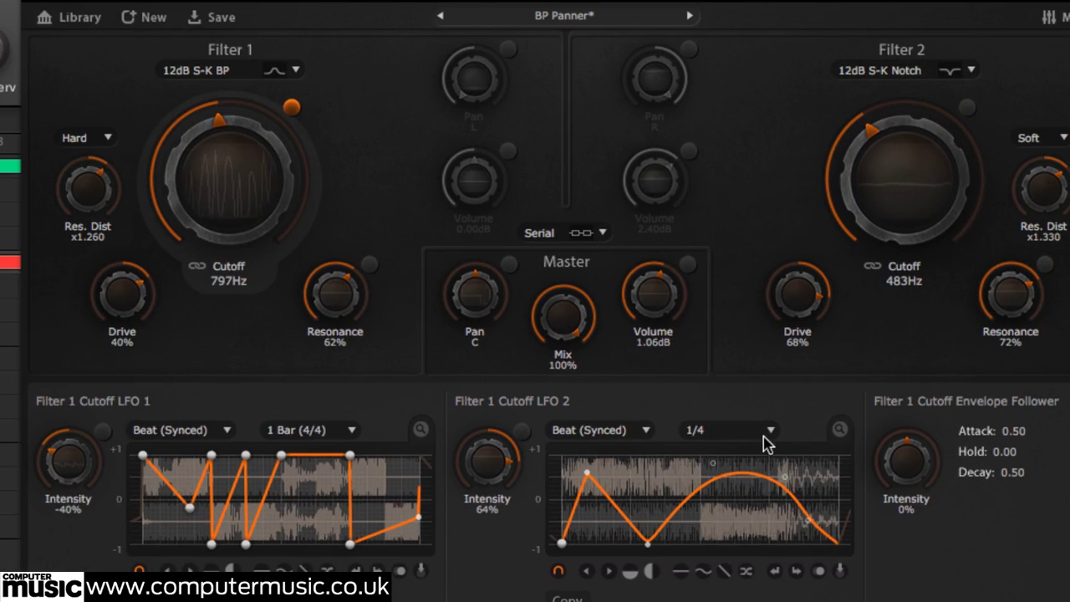
Step: Try loop lengths of 1/16 and 1/128 for Filter 1 Cutoff LFO 2, ending at 4 Bars
left_click(706, 186)
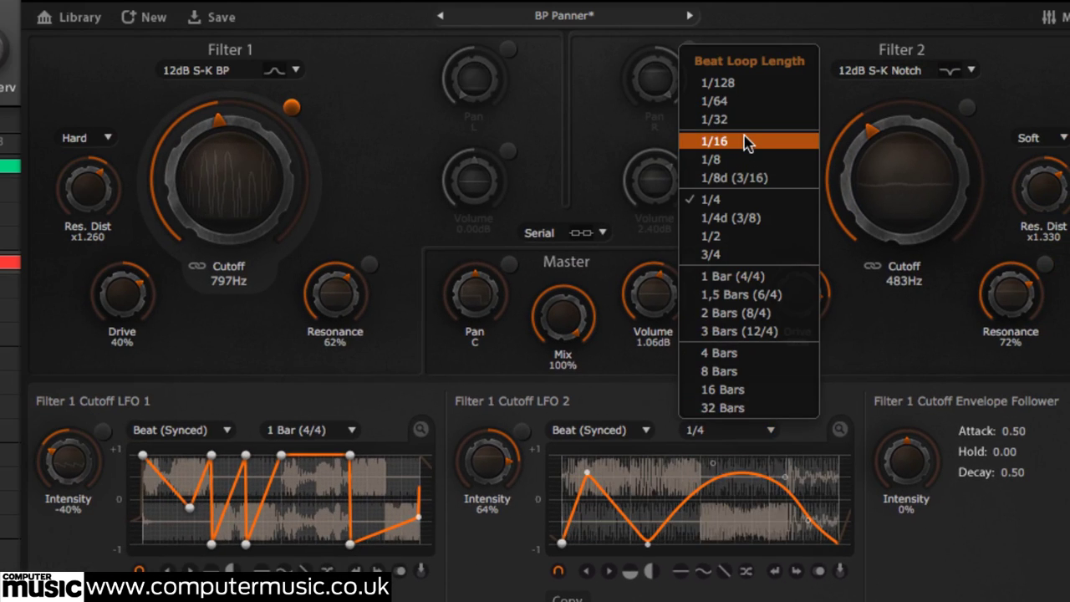
left_click(747, 142)
left_click(770, 431)
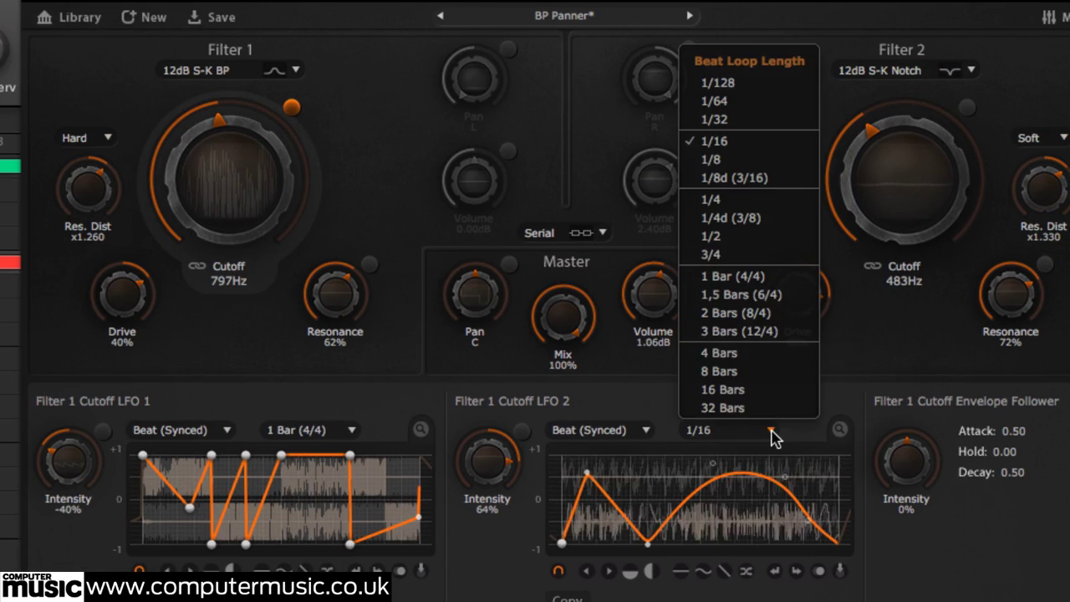
left_click(741, 84)
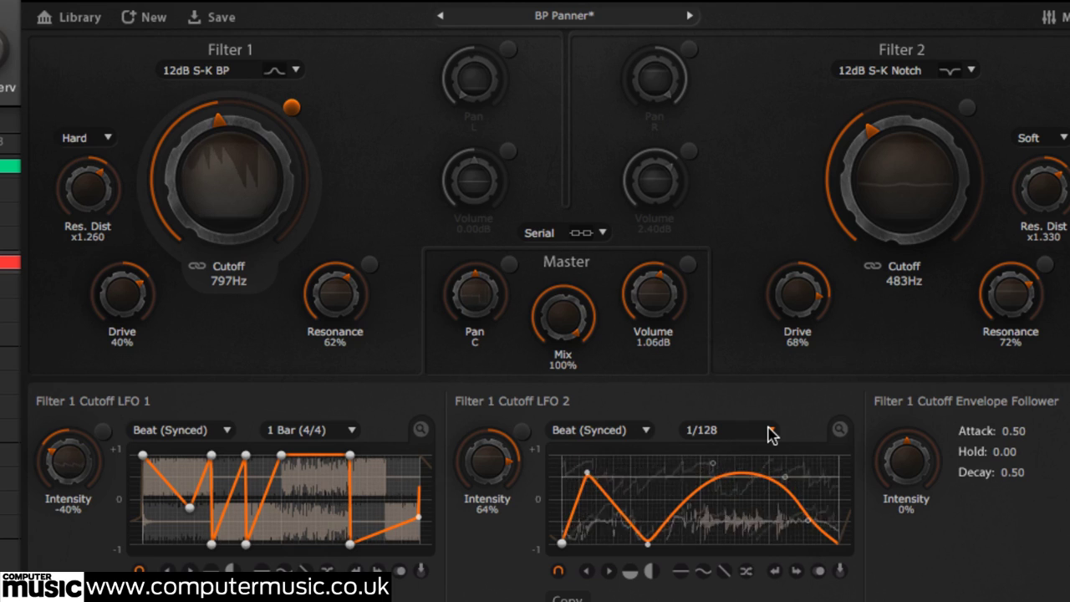
left_click(771, 431)
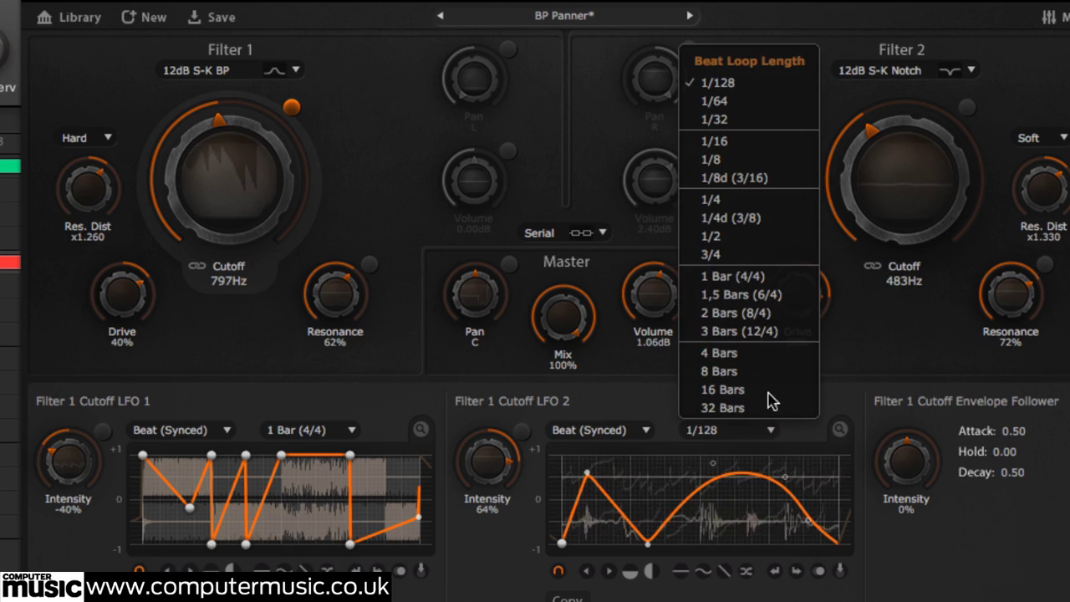
left_click(761, 353)
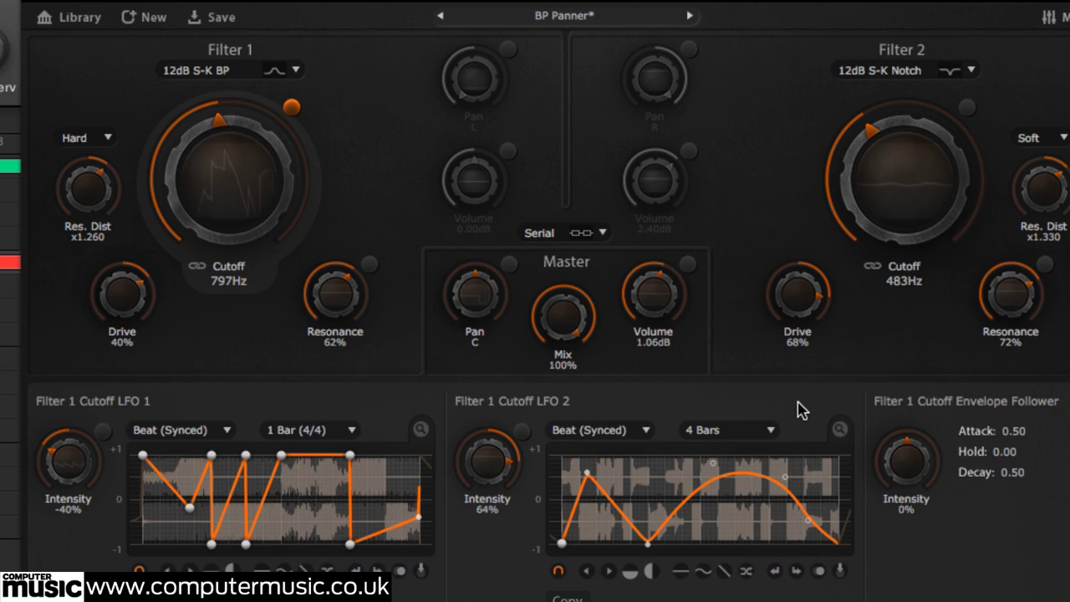
Step: Open the modulators for the Filter 1 Cutoff LFO 2 intensity and enlarge the intensity multiplier waveform to its largest view
left_click(520, 433)
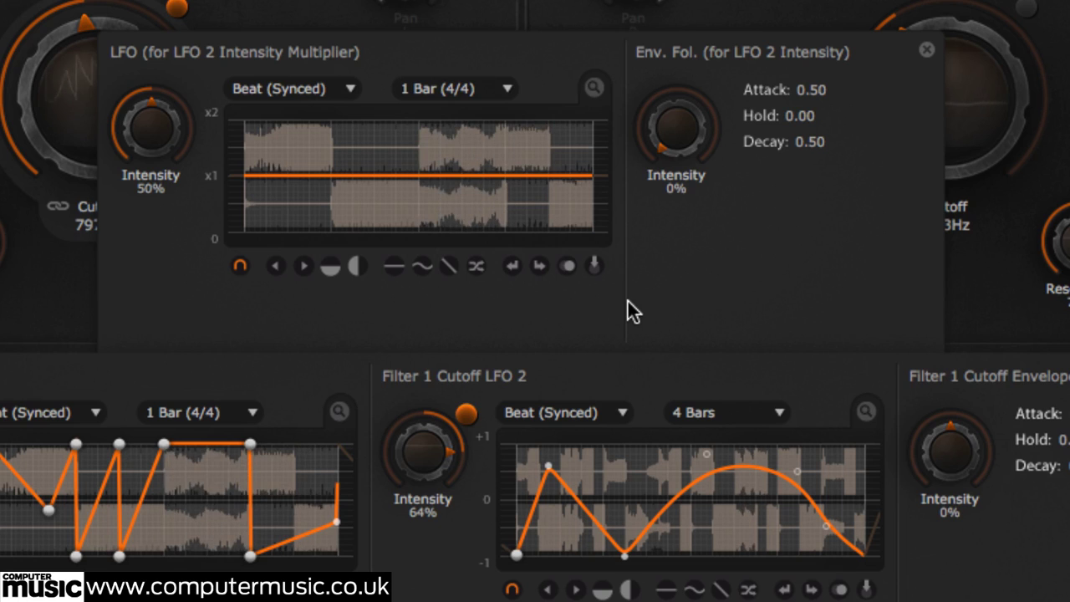
mouse_move(677, 137)
left_mouse_down()
mouse_move(676, 114)
mouse_move(676, 150)
left_mouse_up()
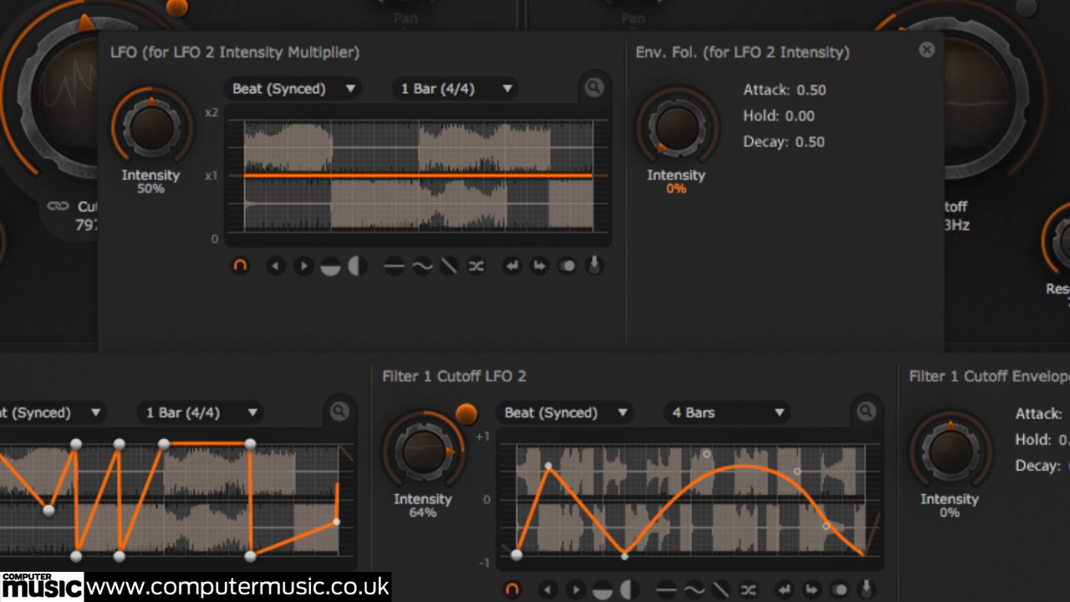
left_click(594, 87)
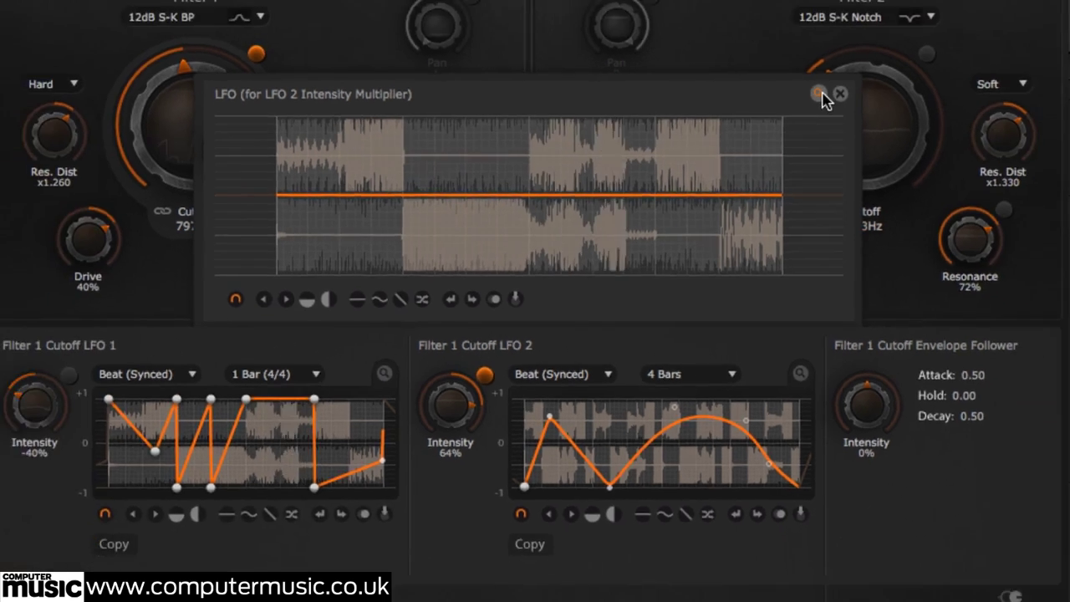
left_click(818, 94)
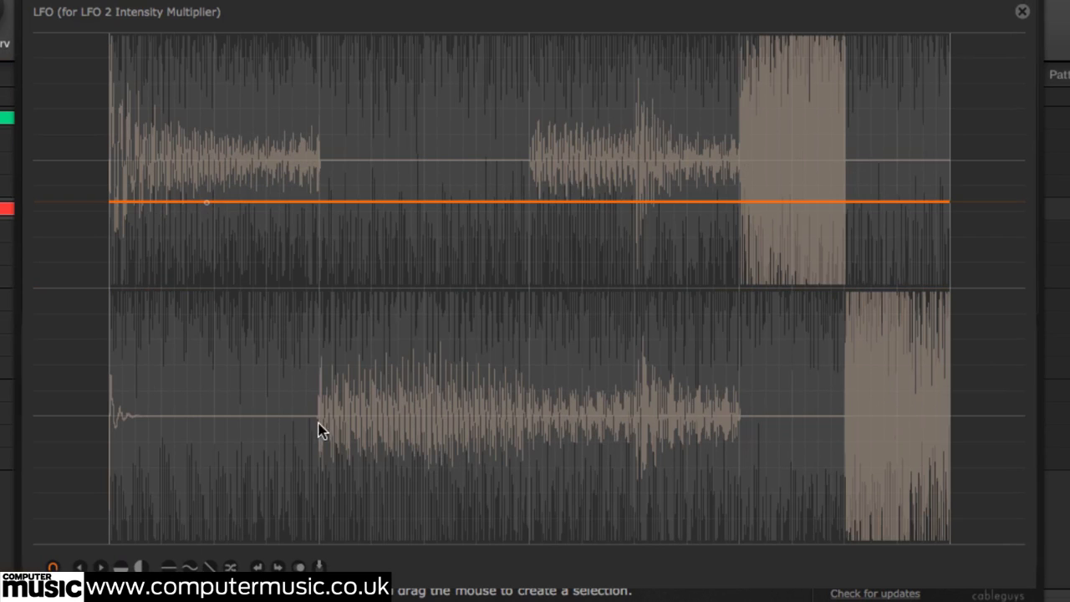
Step: Add soft points to the flat multiplier waveform, placing one high at the cycle start and another high at mid-cycle
left_click(319, 424)
left_click_drag(749, 485, 710, 461)
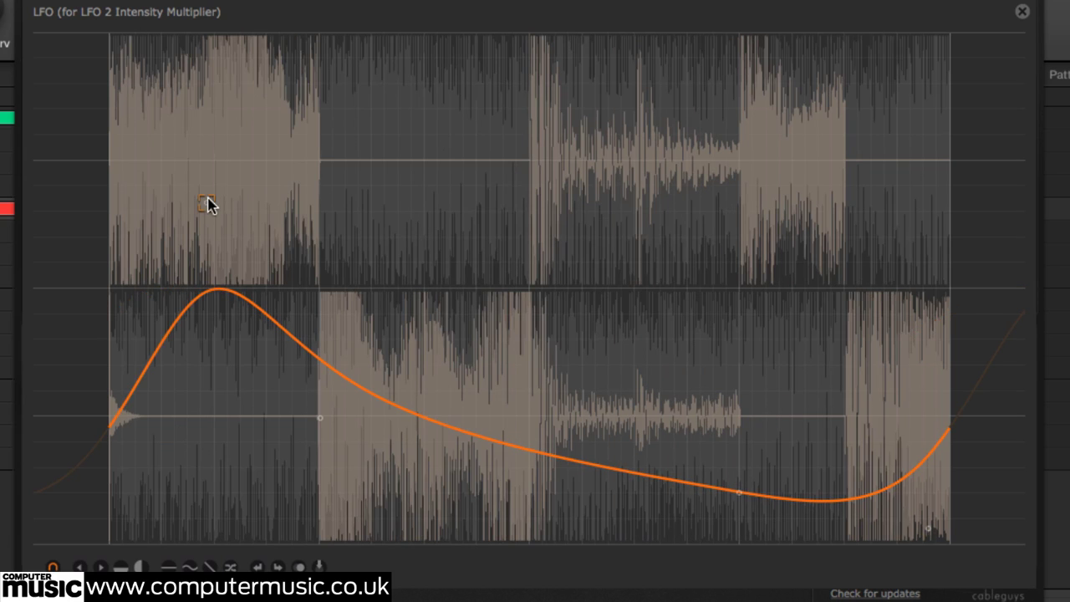
left_click_drag(207, 203, 109, 57)
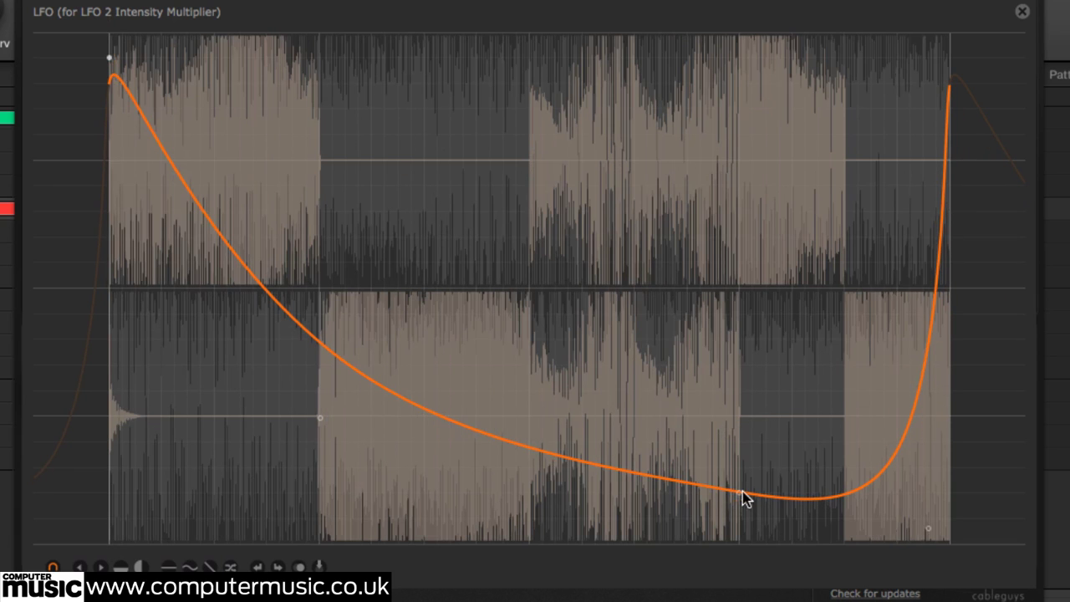
left_click_drag(739, 492, 529, 108)
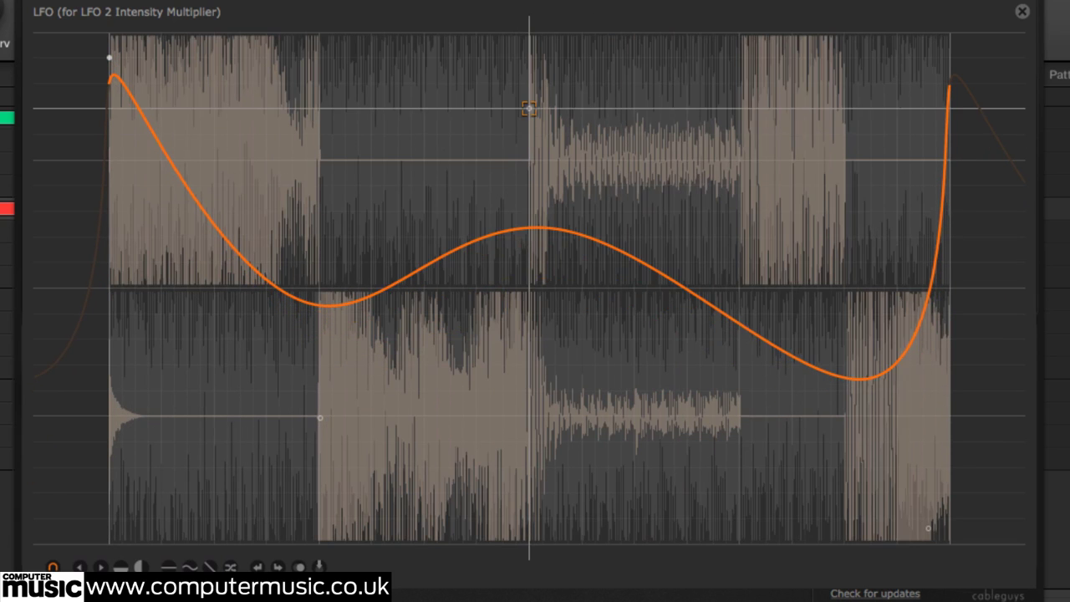
Step: Add a bottom-level point at quarter-cycle, harden the mid-cycle point, and move the last point to zero at 7/8 cycle and harden it
left_click_drag(318, 316, 311, 468)
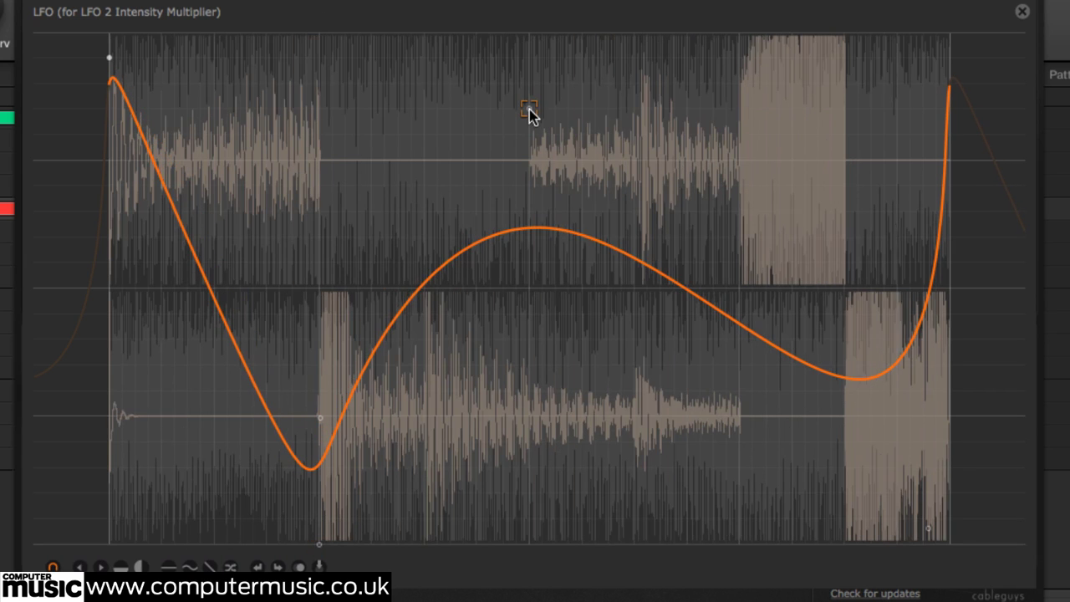
double_click(529, 108)
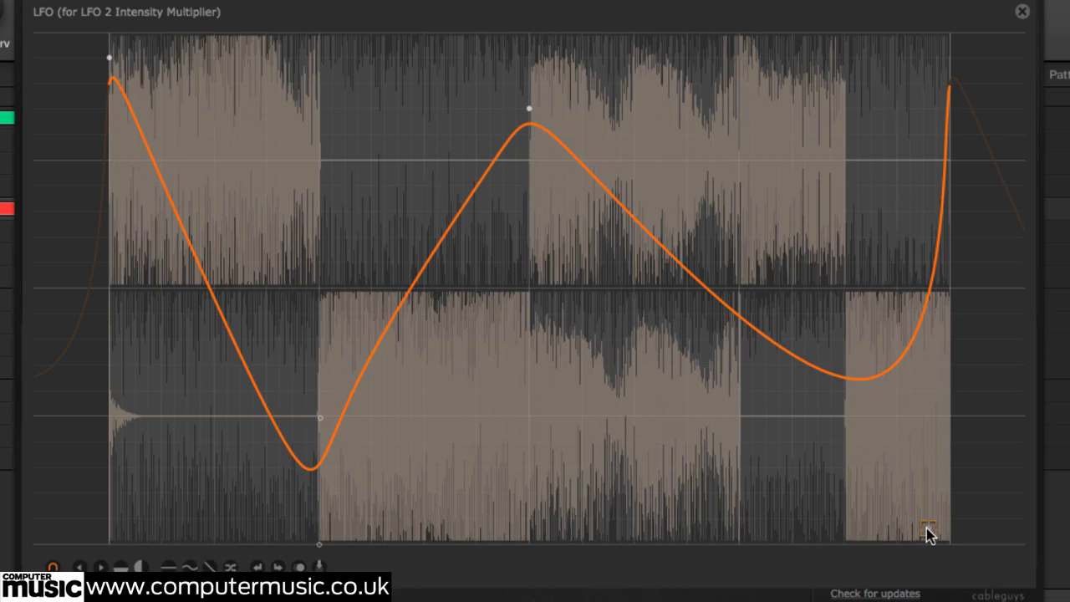
left_click_drag(927, 530, 842, 544)
double_click(842, 543)
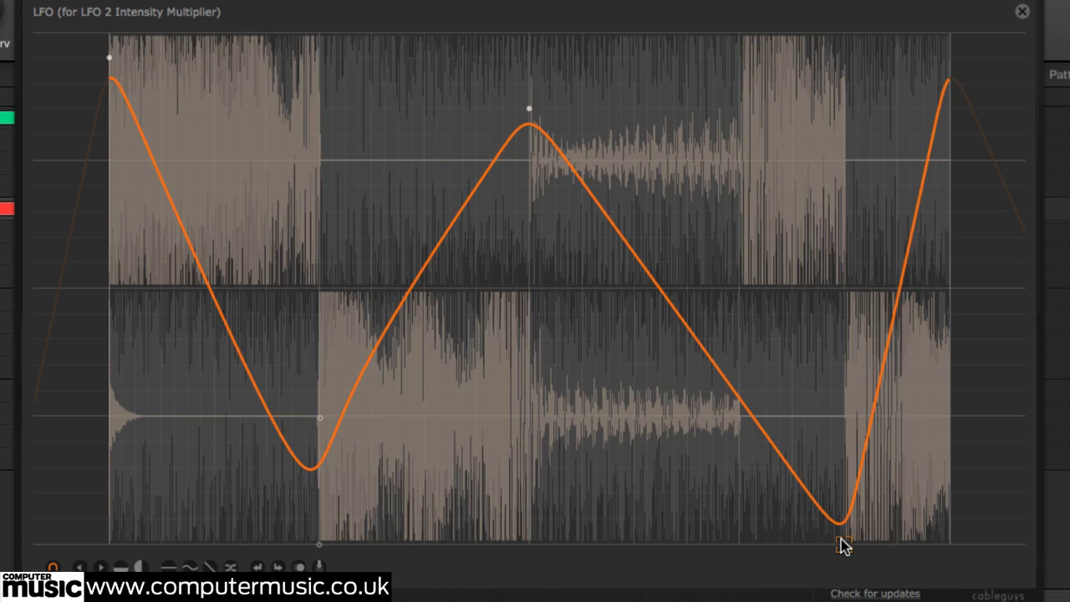
Step: Close the enlarged multiplier waveform views and set the LFO 2 intensity multiplier's loop length to 1/8
left_click(1023, 12)
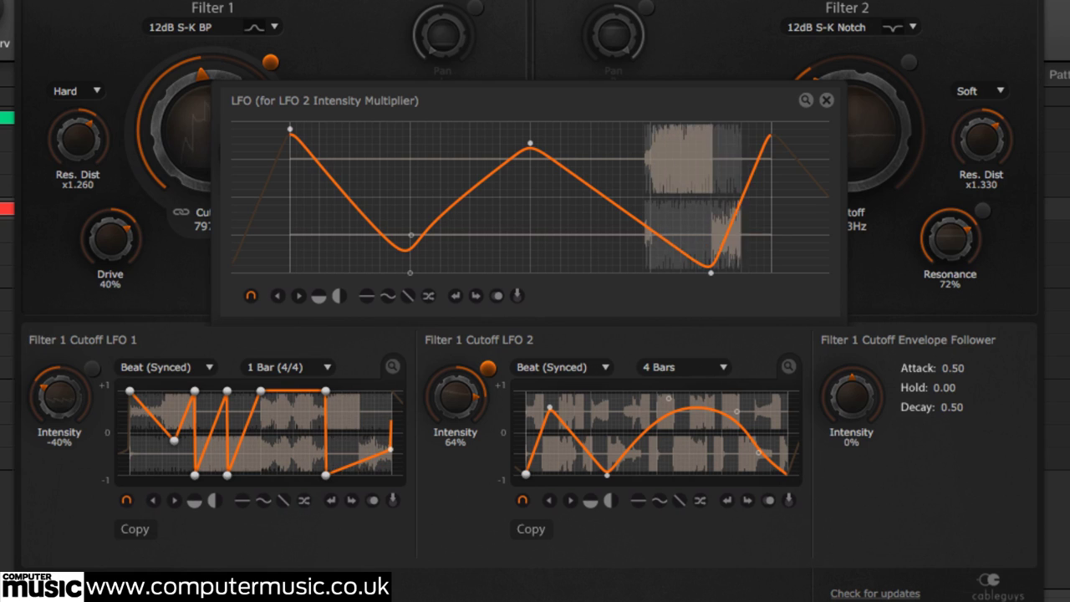
left_click(826, 101)
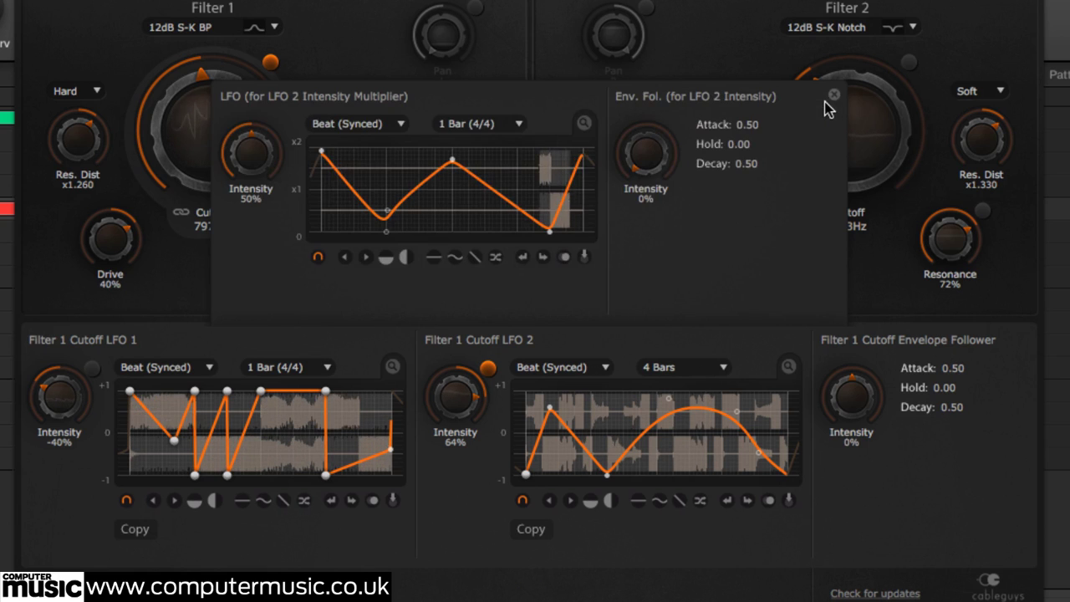
left_click_drag(258, 167, 258, 138)
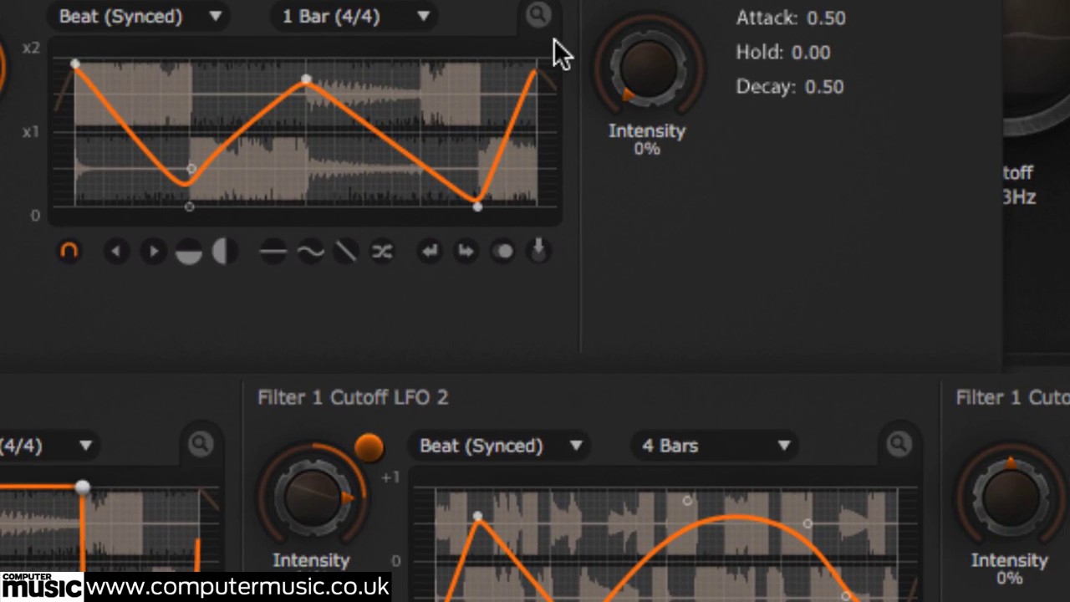
left_click(424, 17)
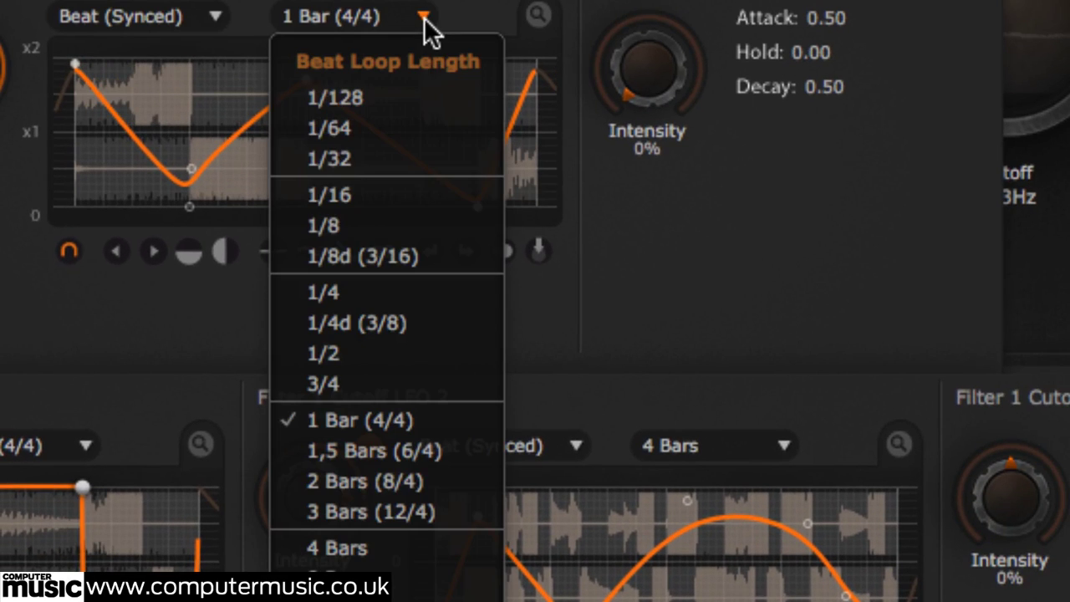
left_click(412, 224)
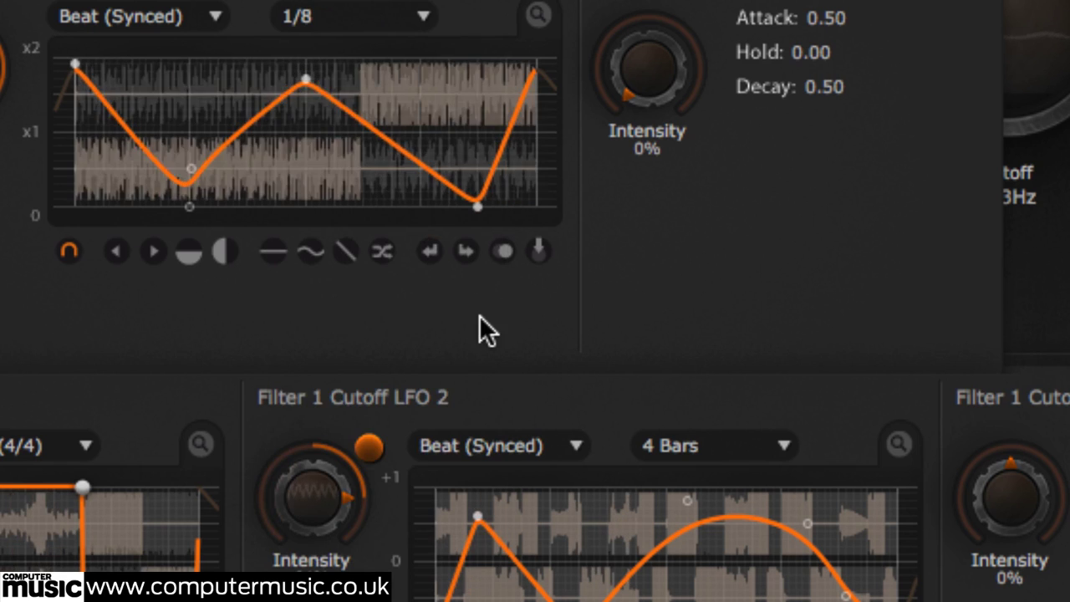
left_click_drag(294, 510, 294, 485)
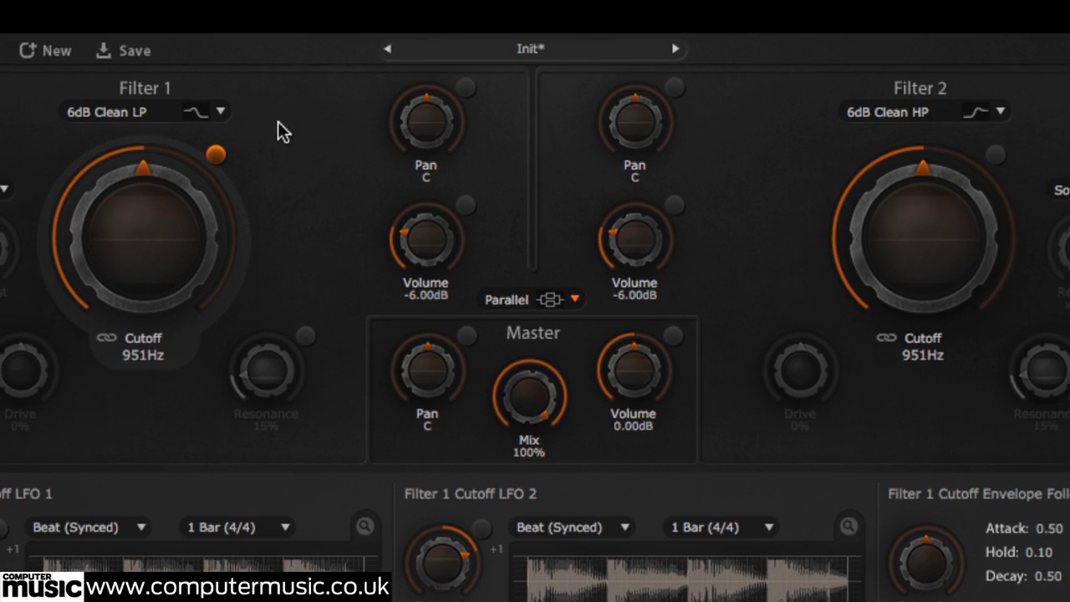
left_click(209, 111)
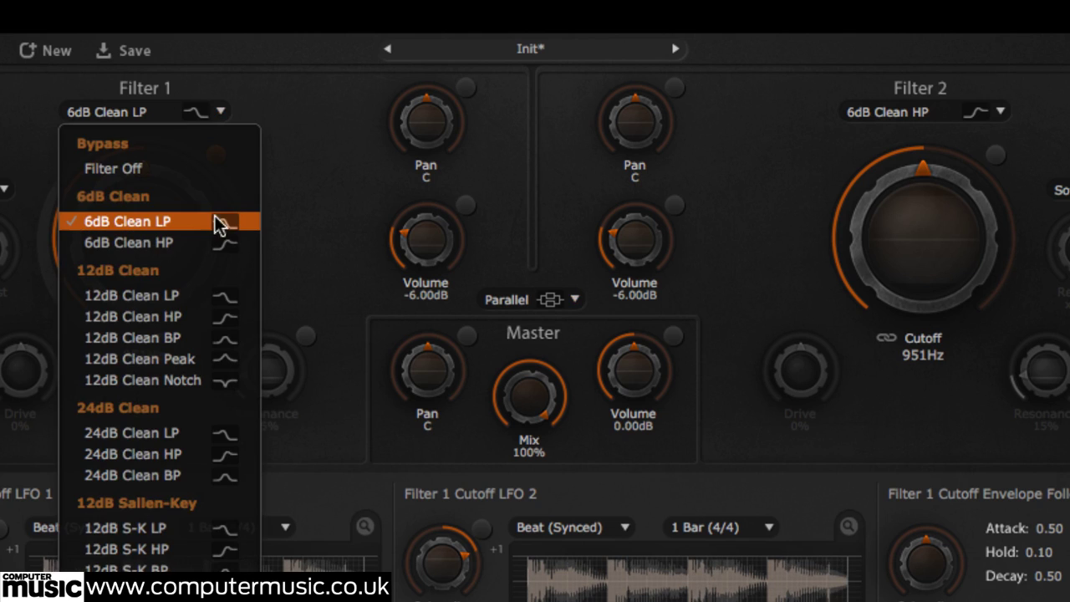
left_click(308, 180)
left_click(990, 111)
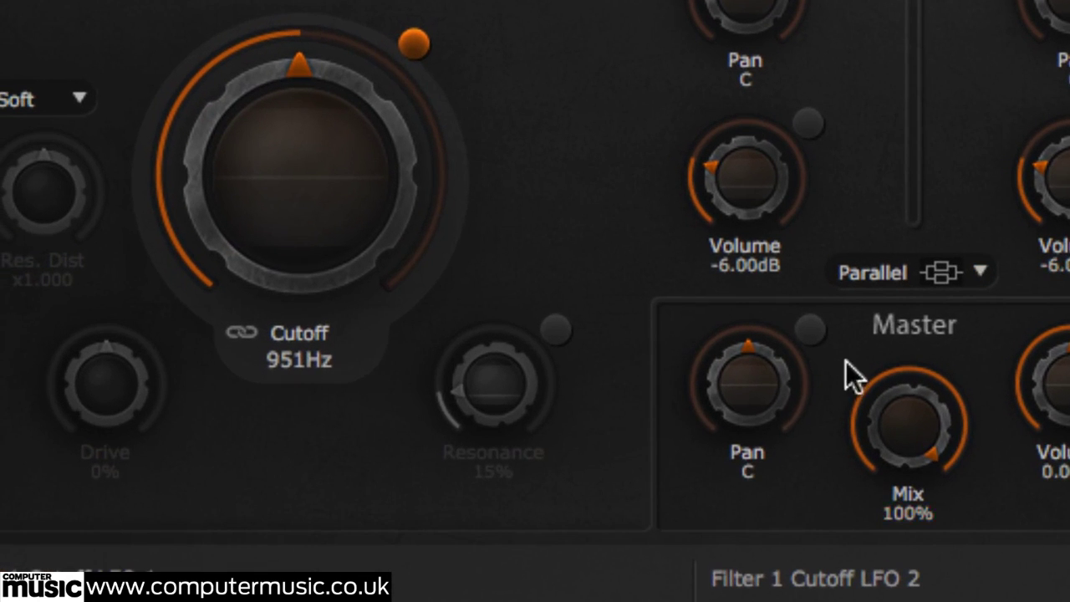
Step: Link the cutoffs of Filter 1 and Filter 2 and raise the shared cutoff to 2.11kHz
left_click(250, 329)
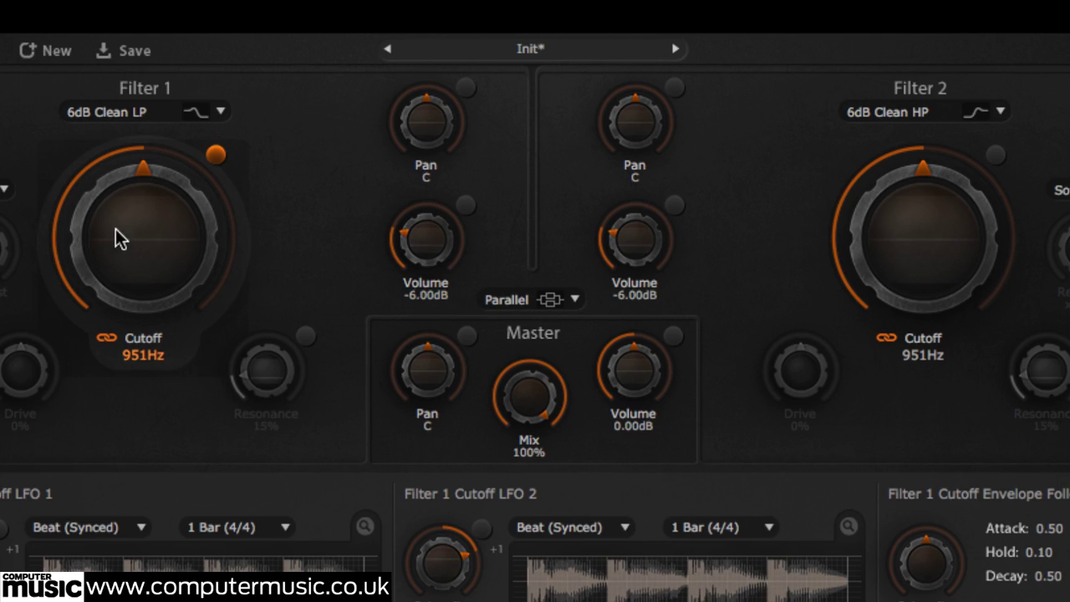
left_click_drag(116, 229, 120, 193)
mouse_move(130, 268)
left_mouse_down()
mouse_move(130, 252)
mouse_move(130, 262)
left_mouse_up()
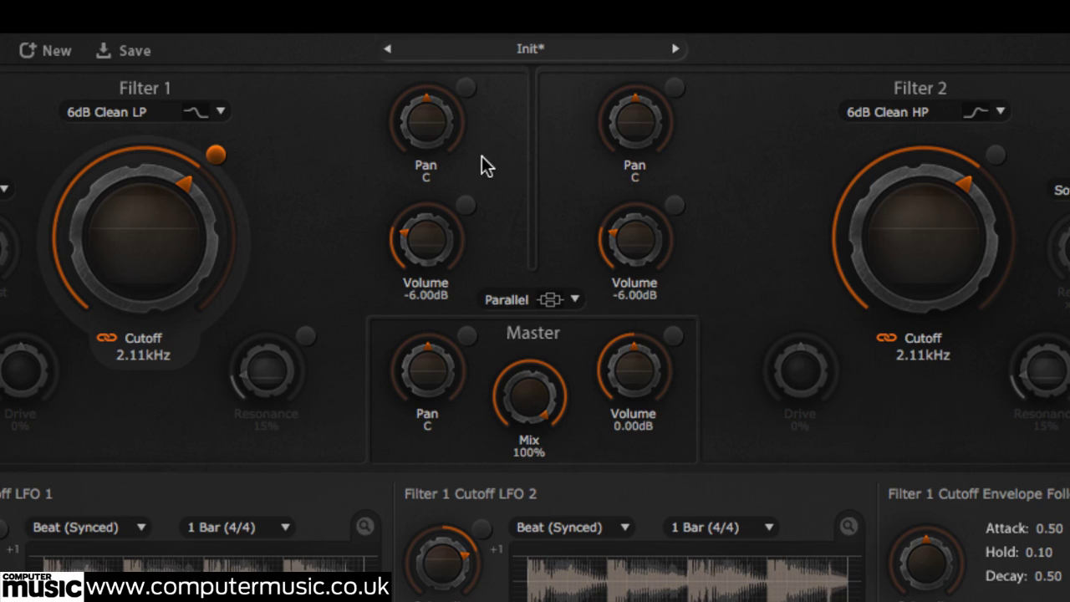
Step: Try panning Filter 1 fully left, reset it to centre, and pan Filter 2 fully right
left_click_drag(437, 125, 338, 159)
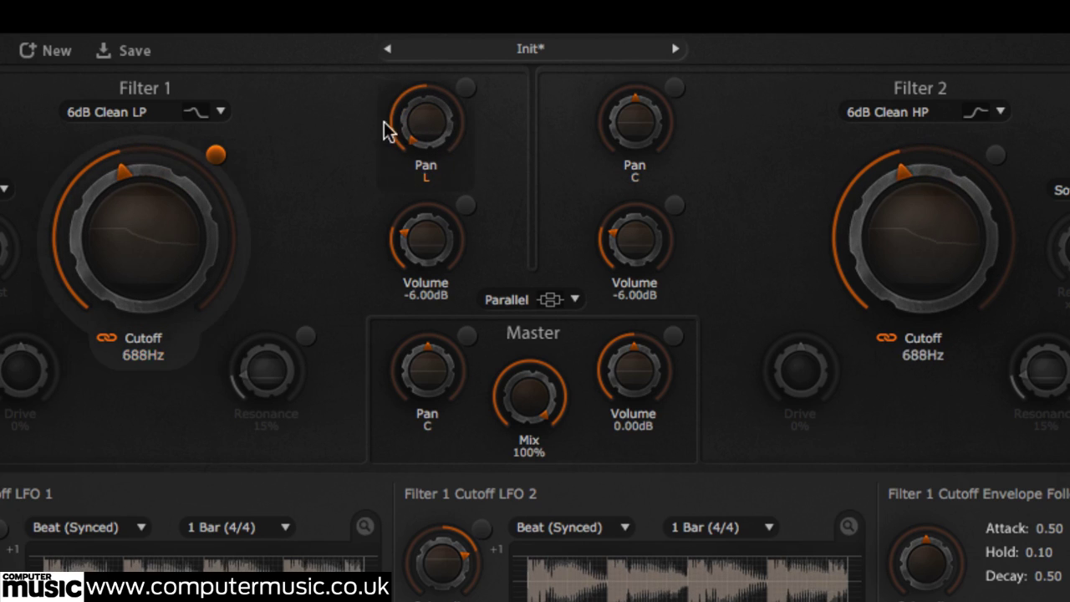
double_click(428, 124)
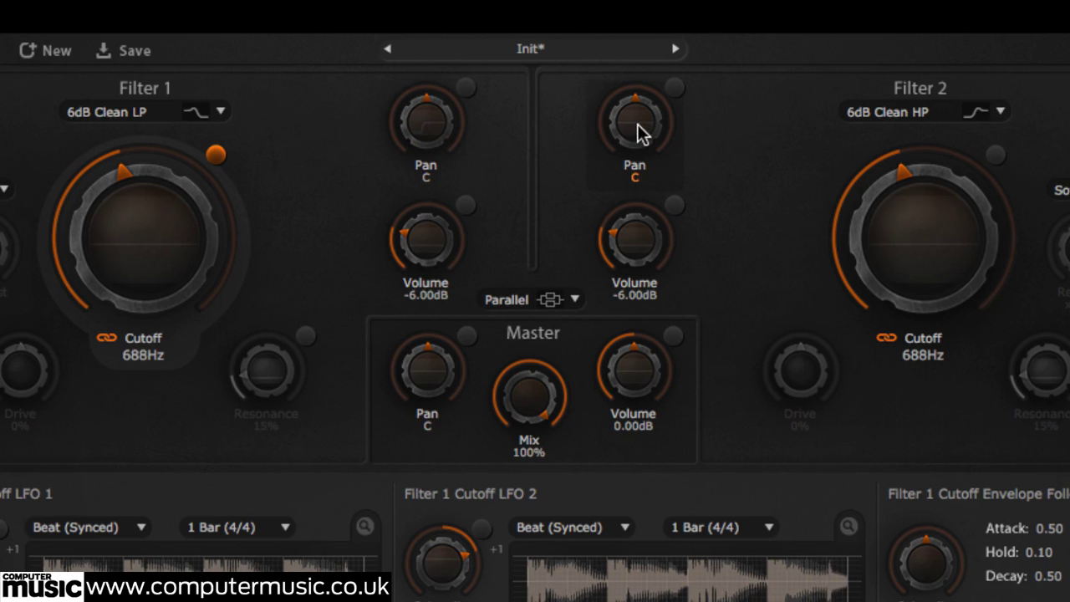
left_click_drag(635, 124, 635, 75)
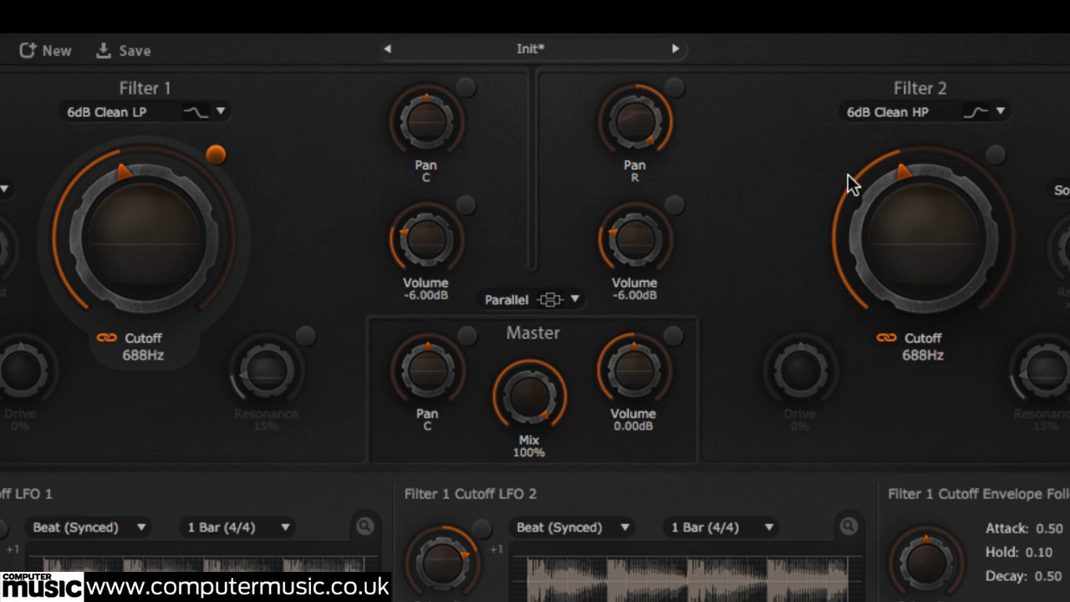
Step: Lower the linked cutoff to 301Hz and isolate Filter 2 by setting its volume to 3.33dB and Filter 1's to Off
left_click_drag(851, 184, 851, 207)
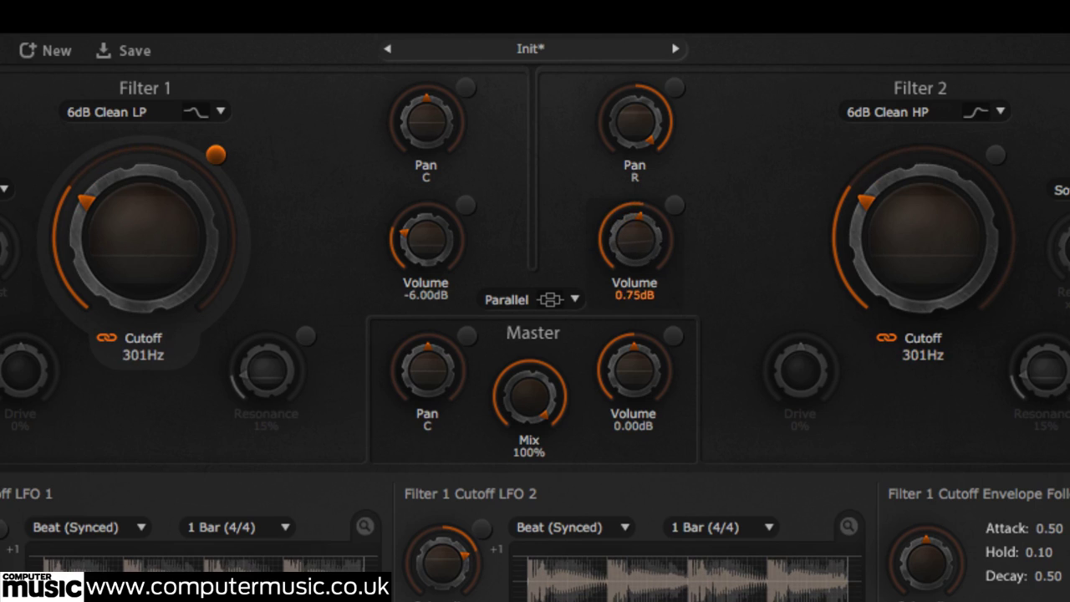
left_click_drag(635, 238, 635, 230)
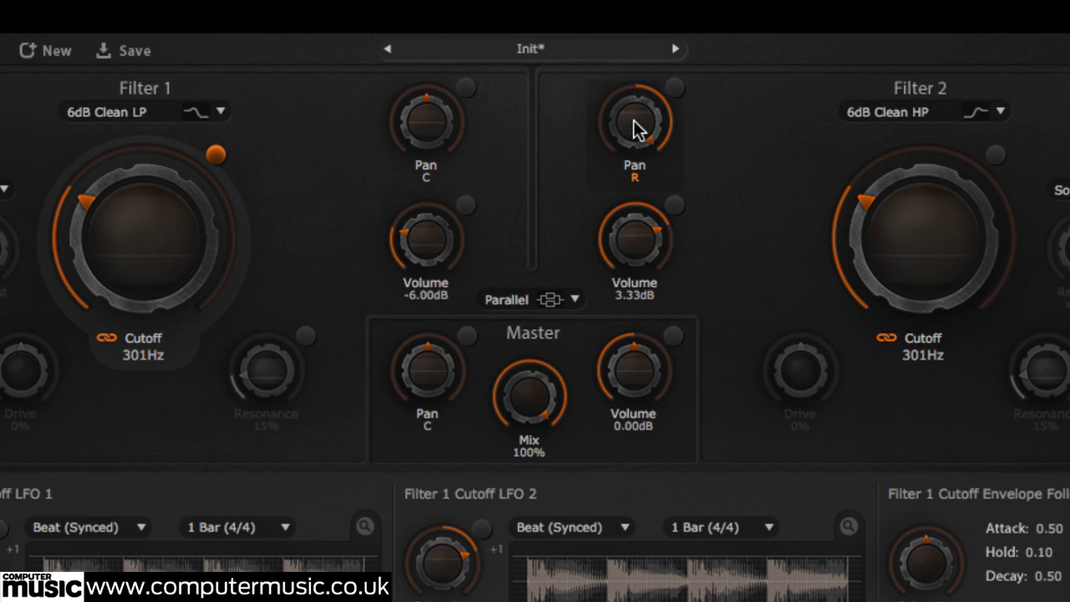
left_click_drag(426, 238, 427, 251)
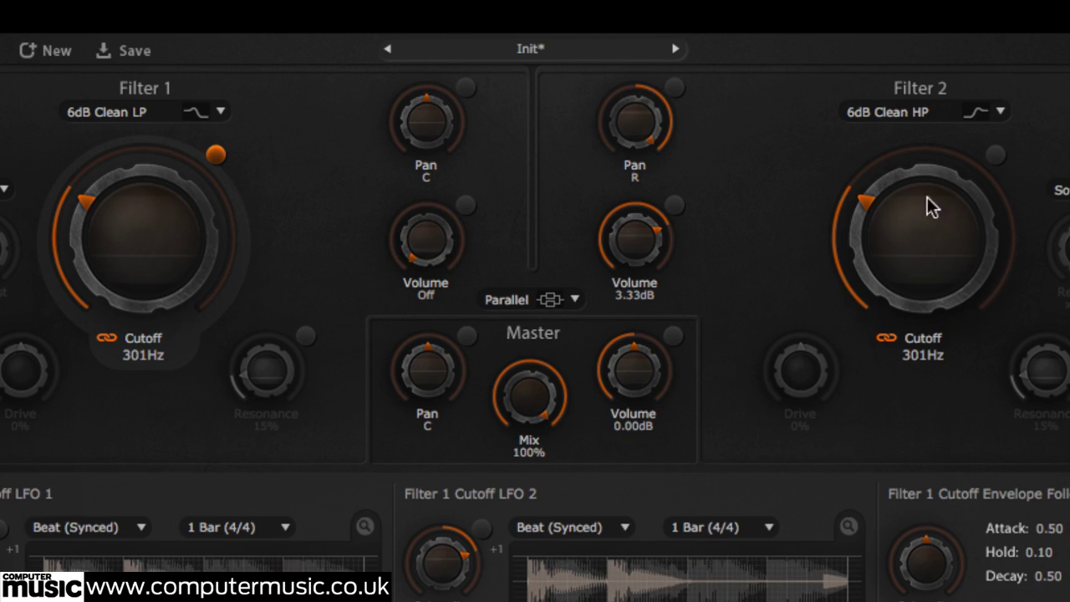
Step: Reset the Filter 2 pan to centre and sweep the linked cutoff, ending at 729Hz
left_click_drag(932, 207, 932, 184)
double_click(642, 133)
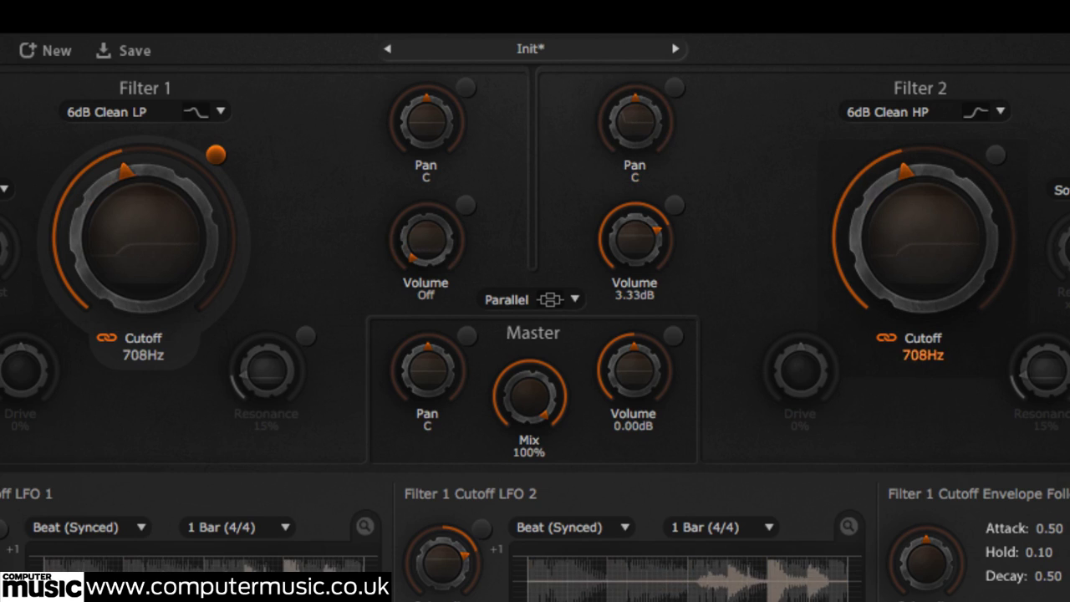
left_click_drag(924, 226, 831, 227)
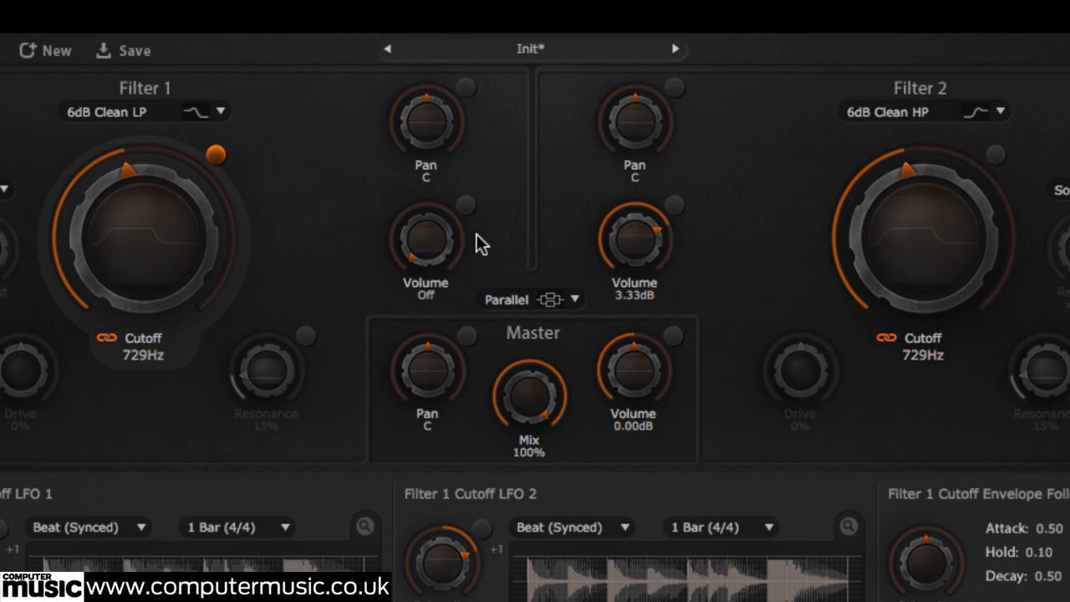
Step: Set the Filter 1 volume to -0.91dB and turn the Filter 2 volume Off
left_click_drag(426, 238, 427, 197)
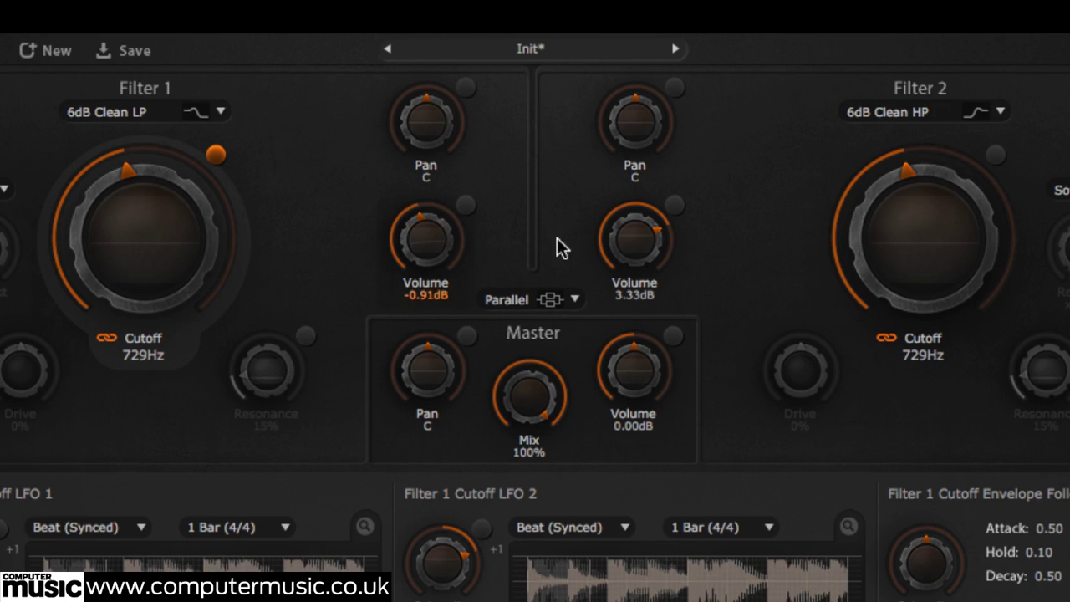
left_click_drag(638, 239, 638, 251)
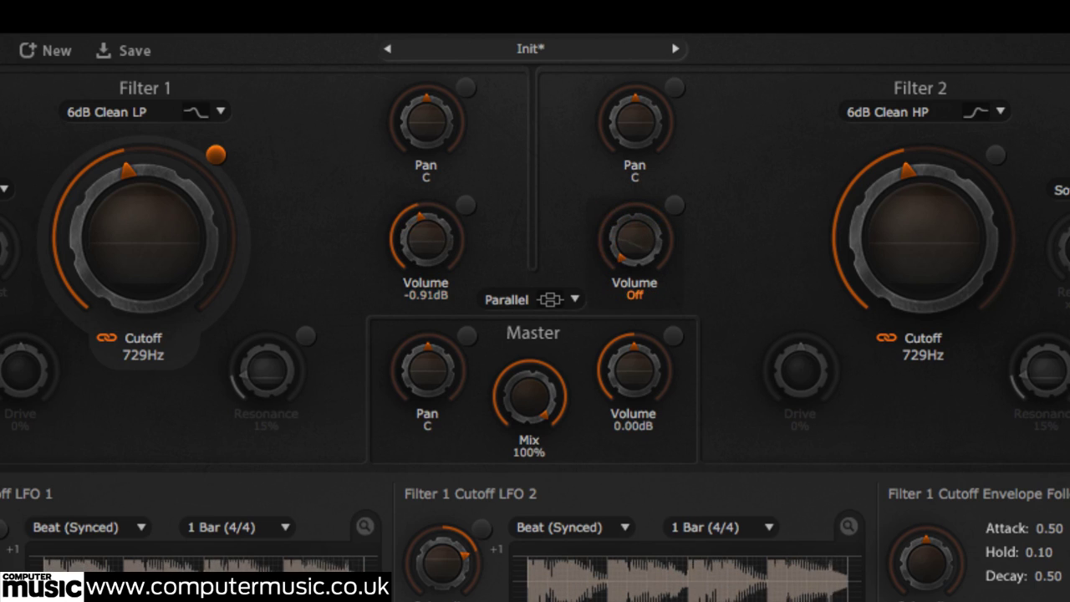
Step: Lower the linked cutoff to 611Hz and balance the volumes at -0.26dB for Filter 1 and 1.36dB for Filter 2
left_click_drag(906, 213, 906, 235)
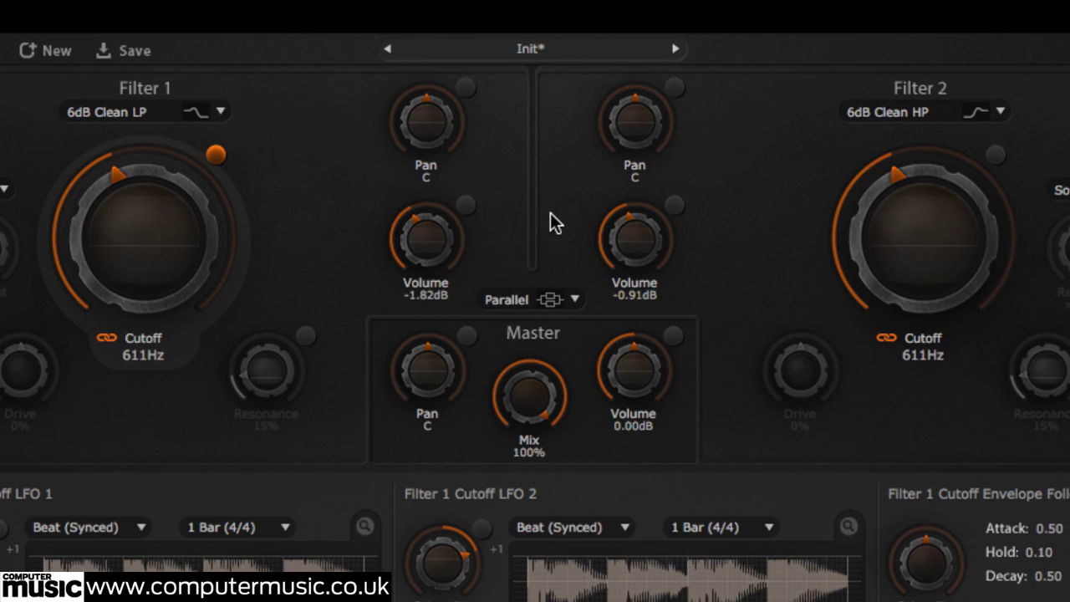
left_click_drag(633, 234, 633, 215)
left_click_drag(418, 243, 418, 231)
Step: Try panning Filter 1 to 42R and reset its pan
mouse_move(426, 118)
left_mouse_down()
mouse_move(426, 105)
mouse_move(429, 123)
left_mouse_up()
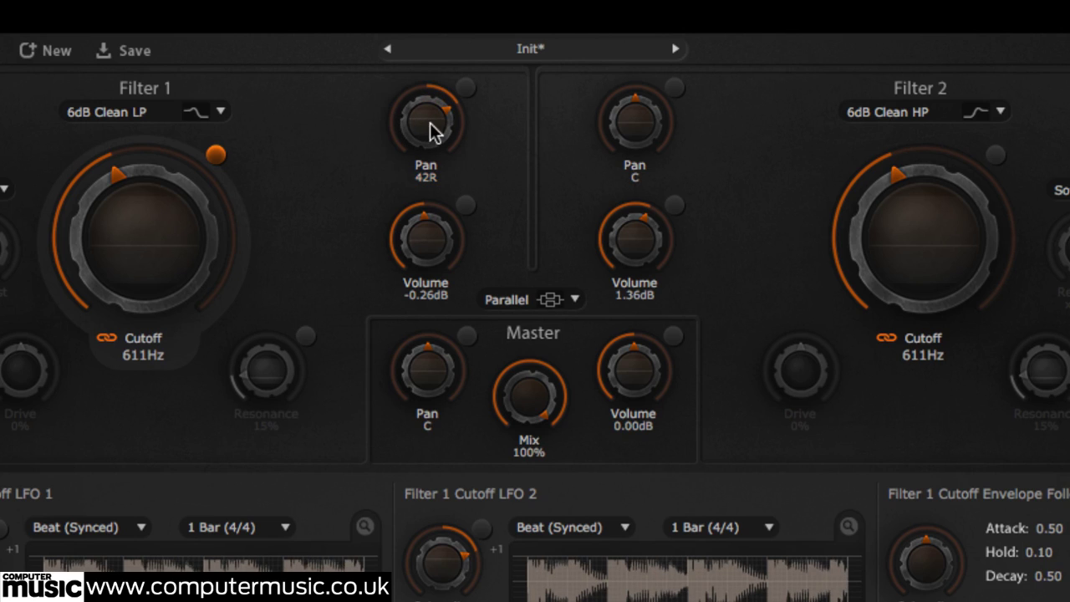
double_click(433, 134)
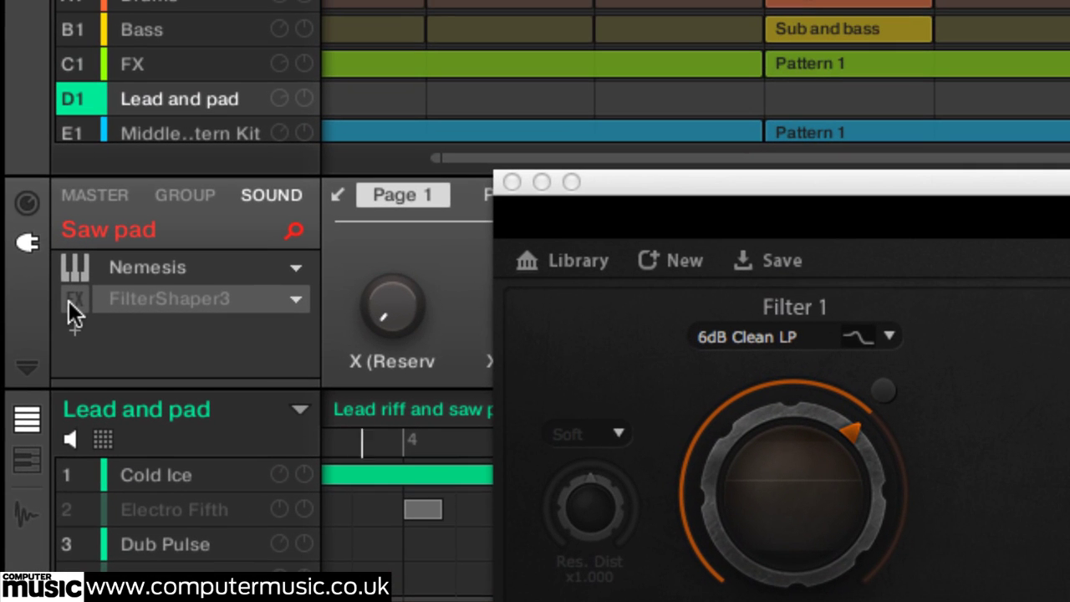
Step: Enable FilterShaper3 on the Saw pad sound and raise the linked cutoff to 7.05kHz
left_click(69, 301)
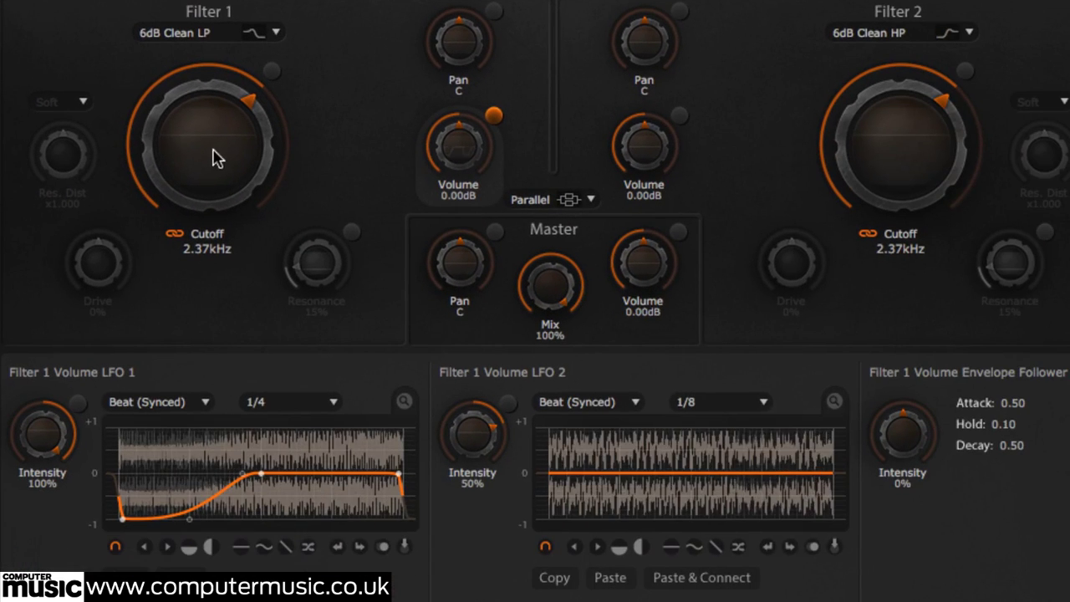
left_click_drag(214, 159, 213, 134)
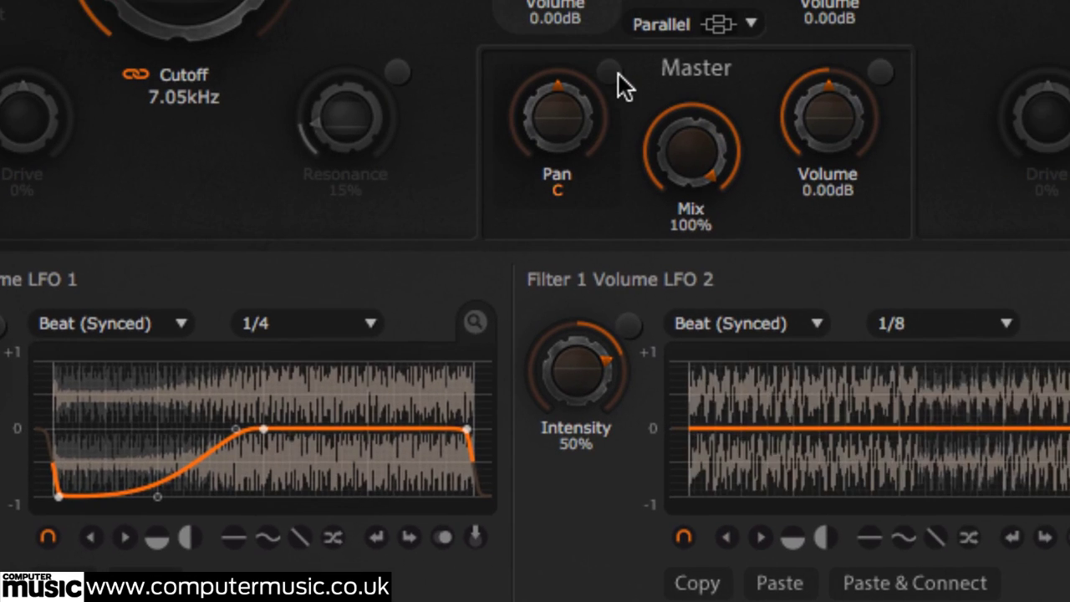
Step: Paste and connect the copied Filter 1 Volume LFO 1 into Master Pan LFO 1 and set its intensity to 100%
left_click(613, 72)
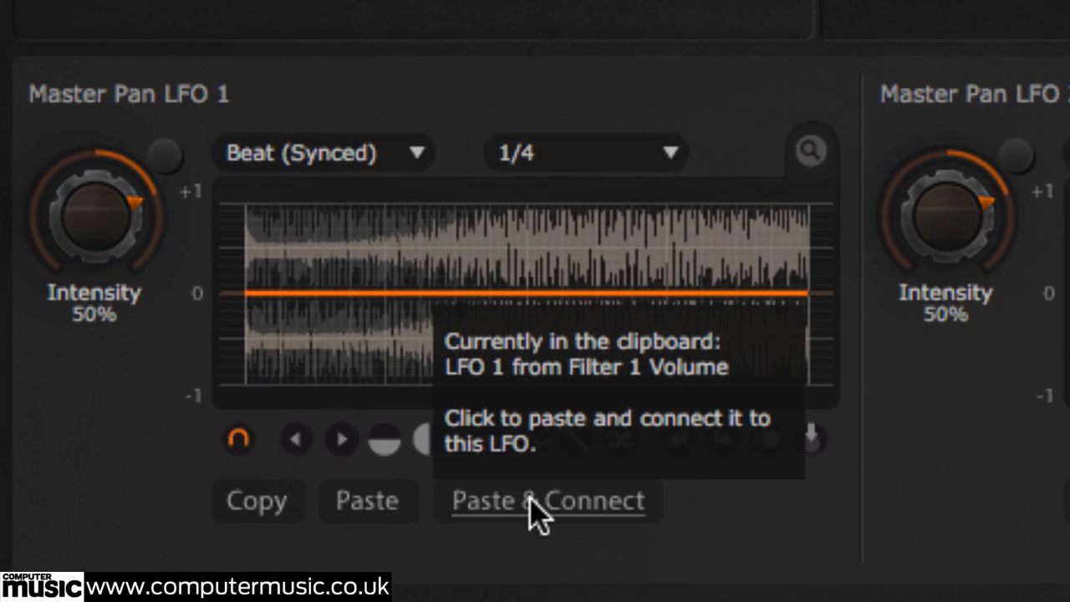
left_click(535, 506)
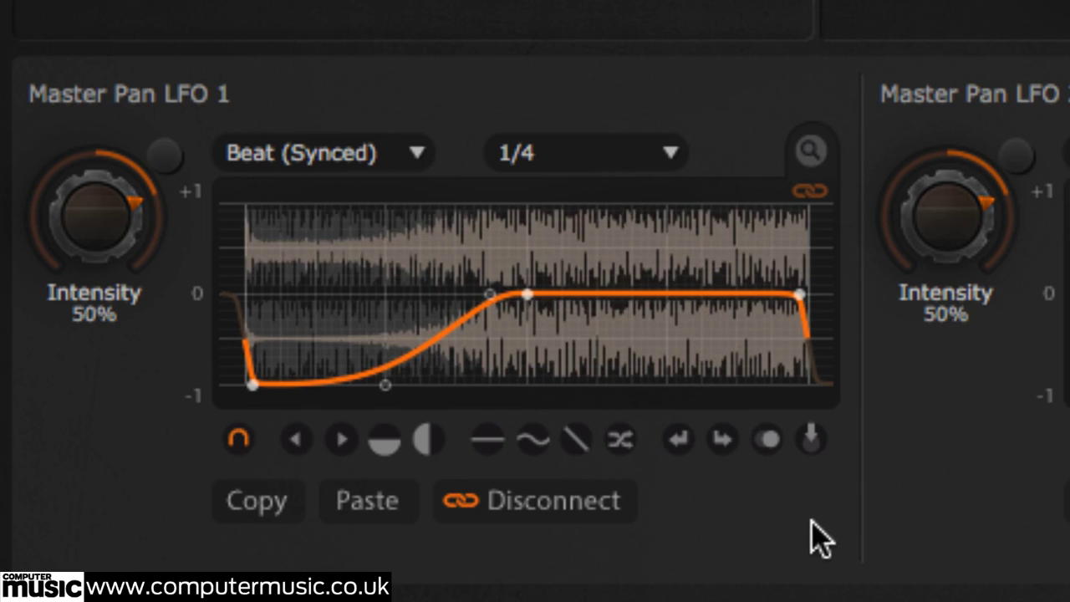
left_click_drag(95, 213, 94, 159)
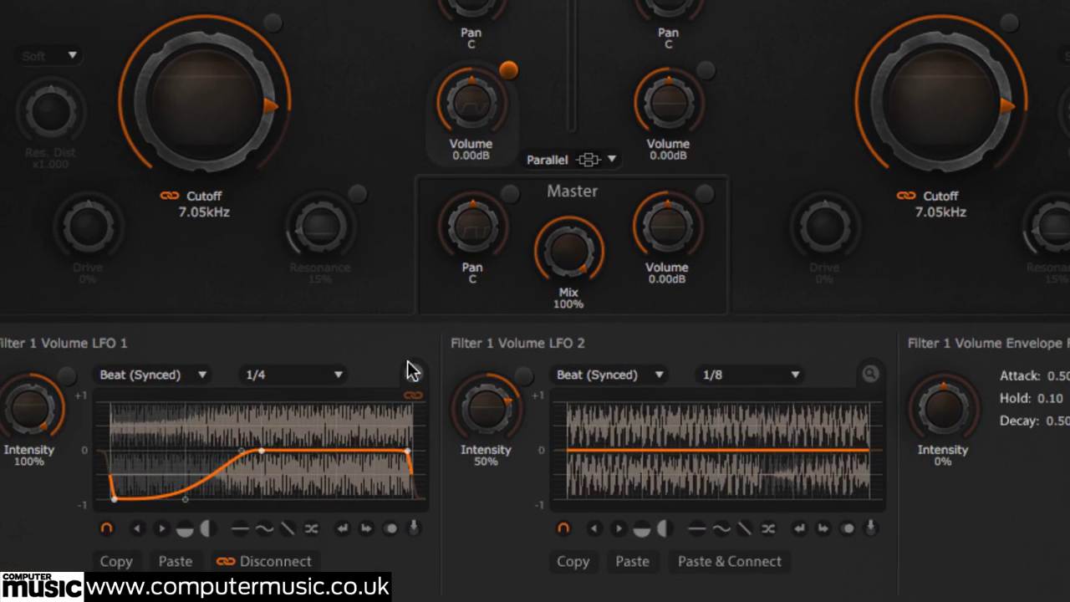
Step: Add a point at the middle of the enlarged Filter 1 Volume LFO 1 curve and pull it down to -1
left_click(411, 373)
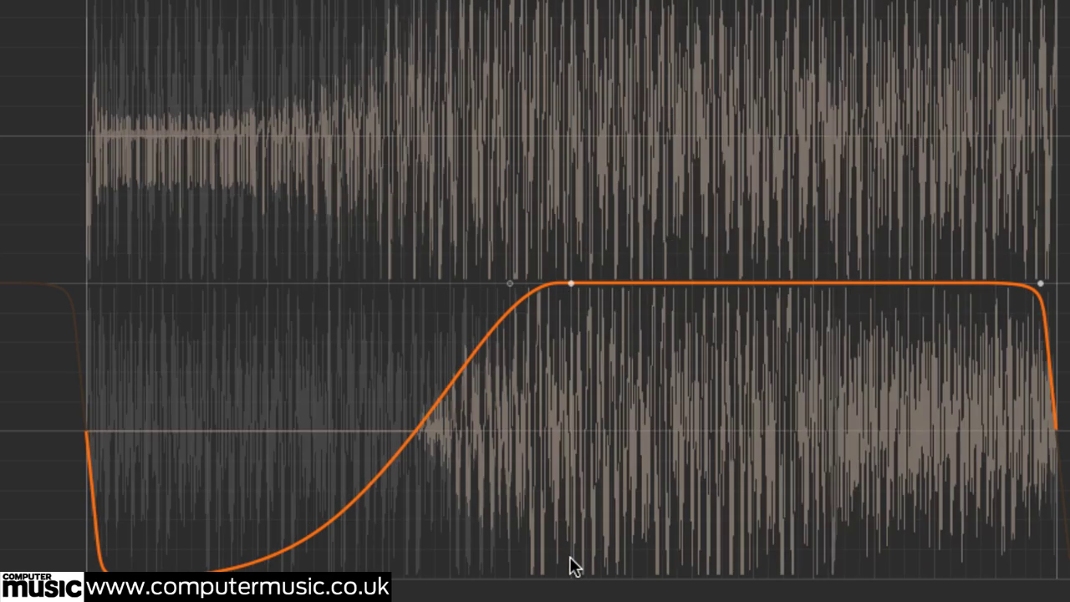
double_click(575, 567)
left_click_drag(574, 563, 571, 578)
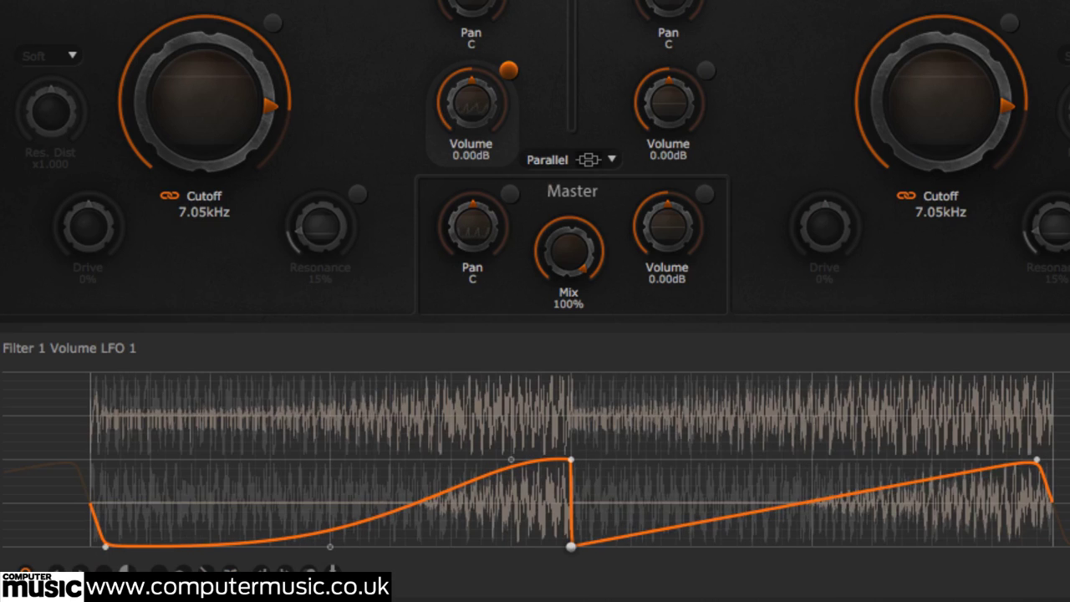
Step: Disconnect Master Pan LFO 1 from the Filter 1 Volume LFO and reset its curve to a flat line
left_click(511, 194)
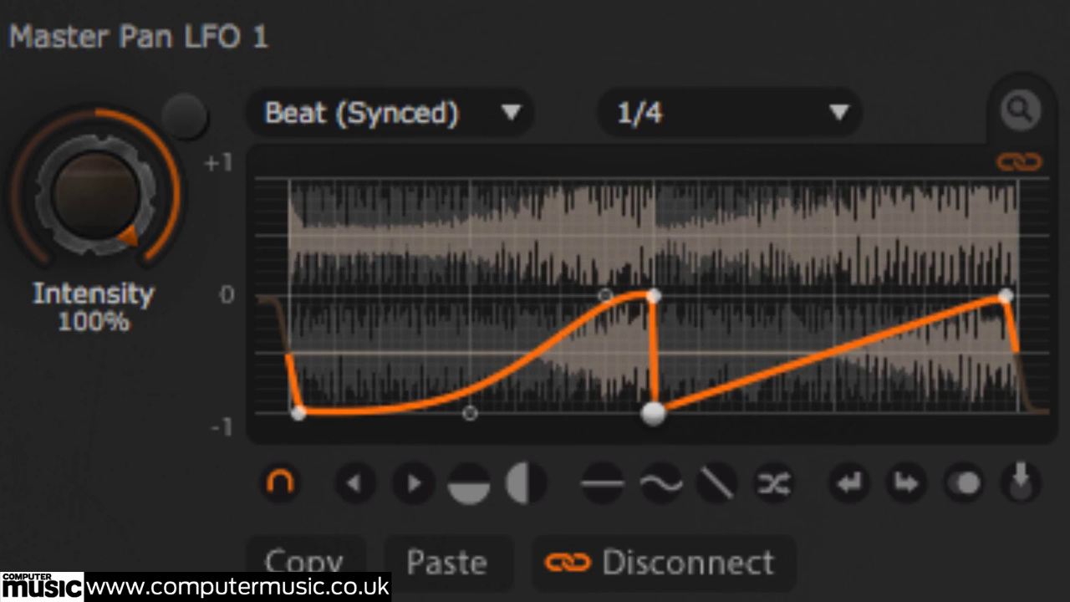
left_click(643, 575)
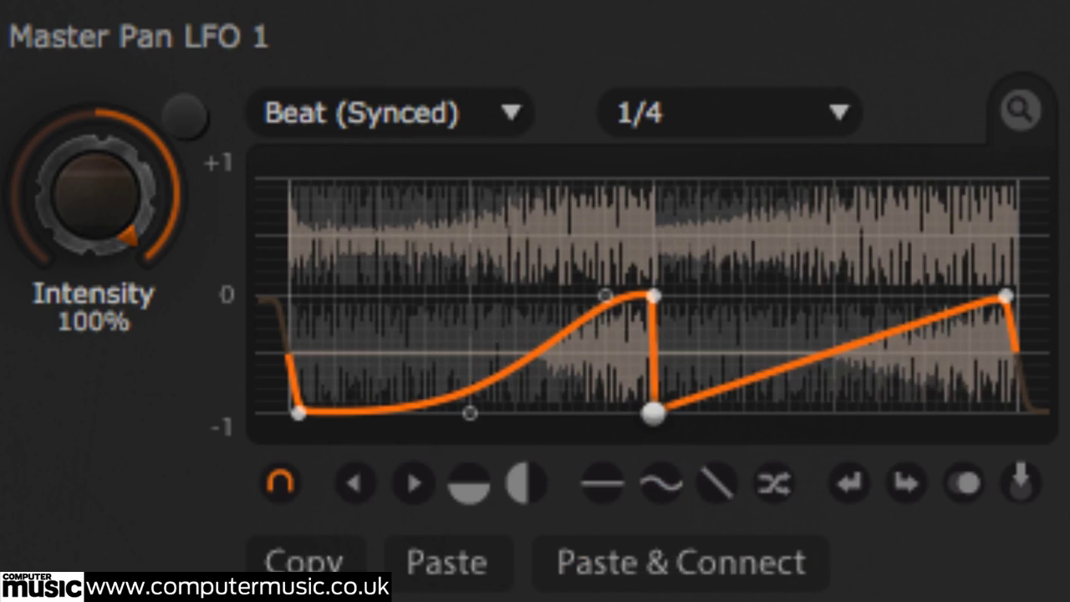
left_click(608, 489)
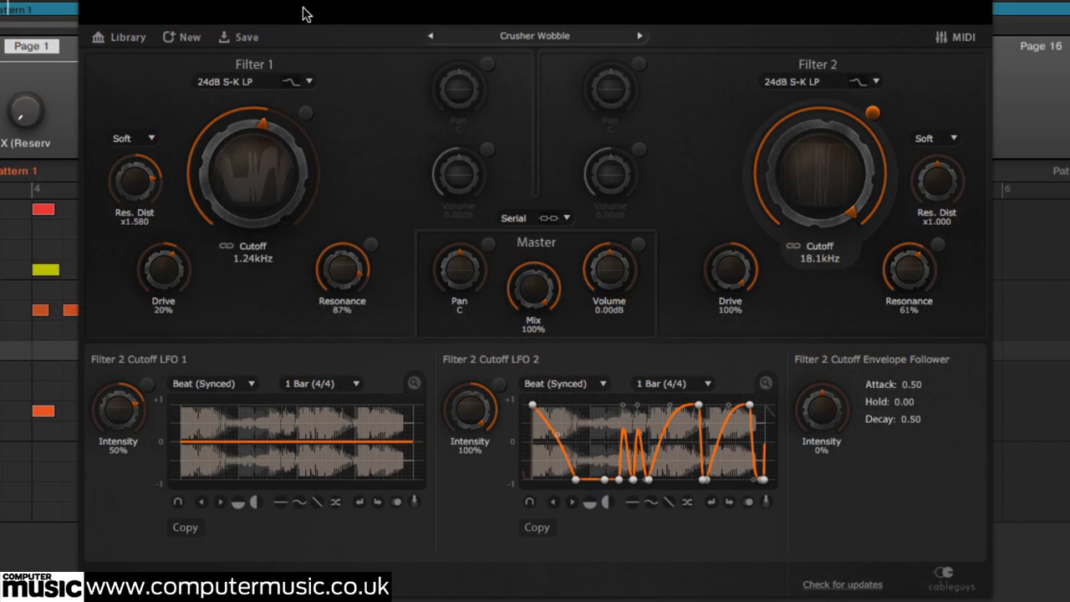
Step: Open the preset library and audition the Paris - Lyon and Kick Extraction presets
left_click(122, 40)
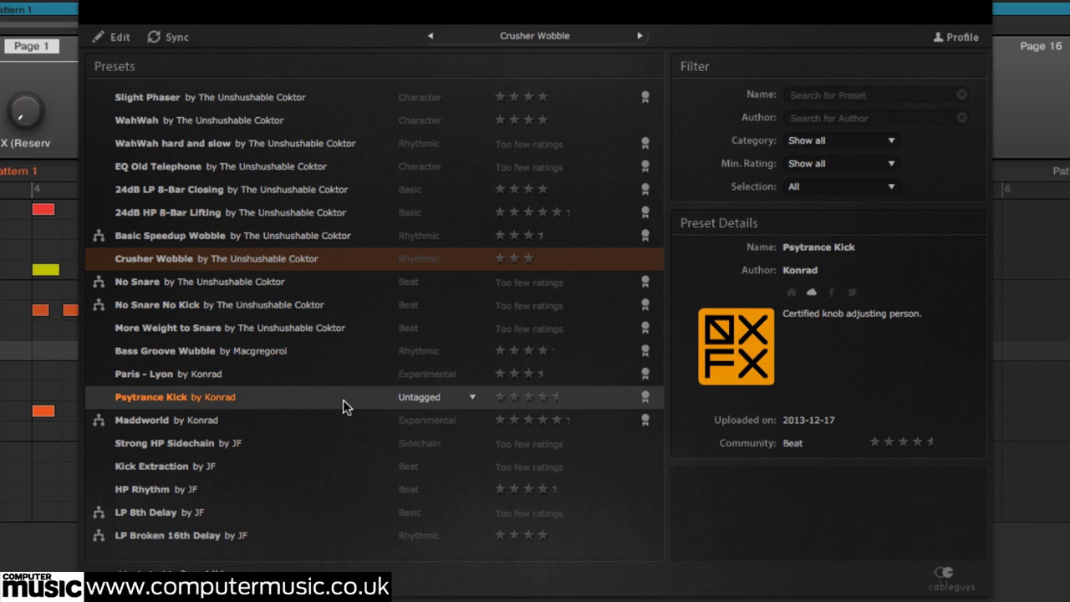
left_click(196, 374)
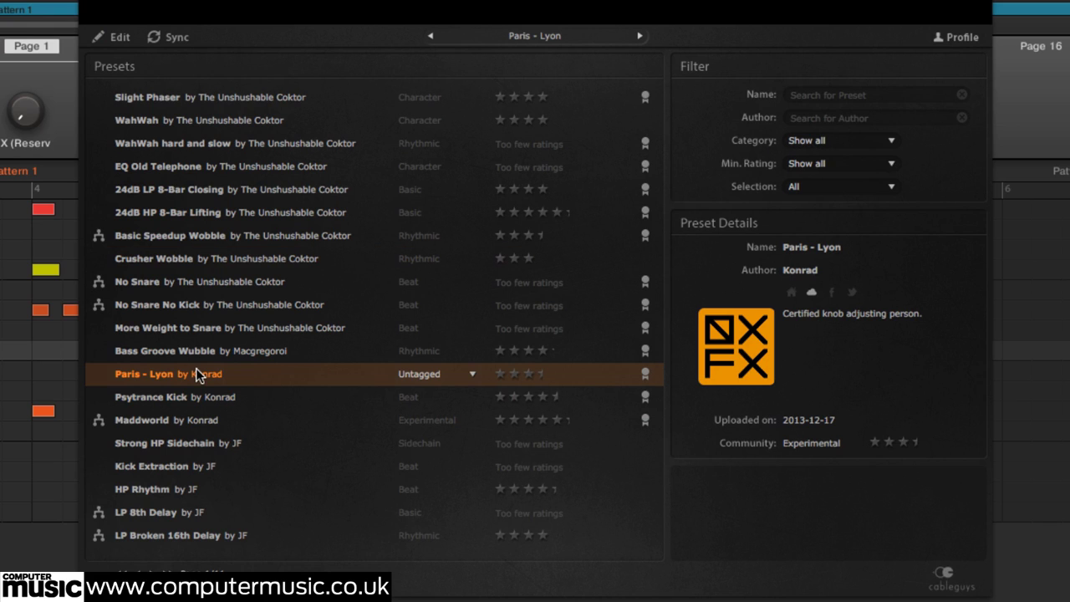
left_click(201, 466)
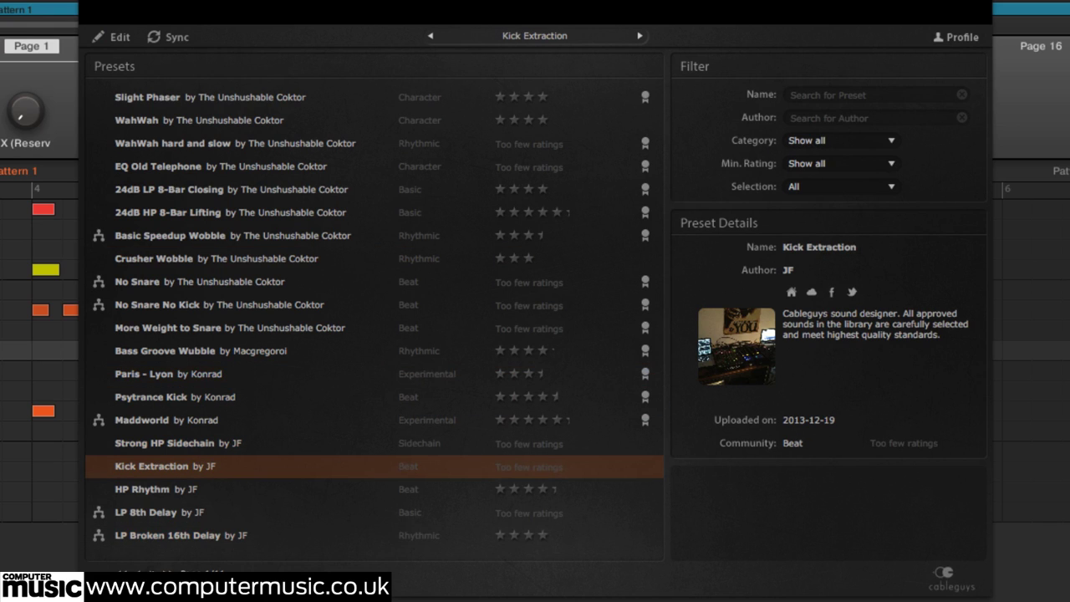
Step: Audition more library presets, including Overblown (feed impulse), Pan Wah Phun Soup, FN - Backwards Sidechain, Destruction and Gate Runner
scroll(374, 317, "down", 5)
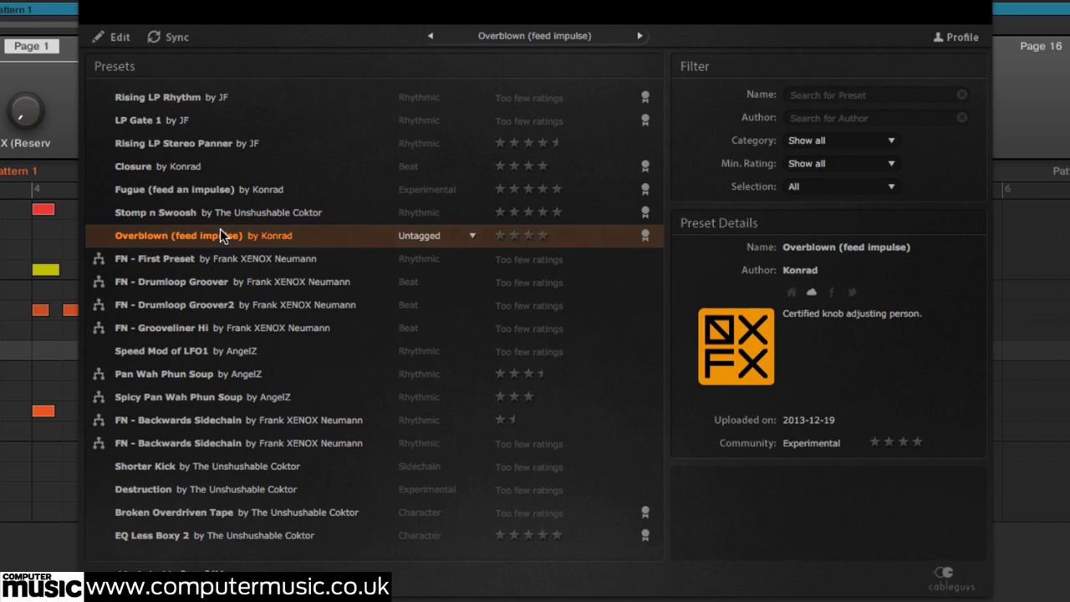
left_click(277, 368)
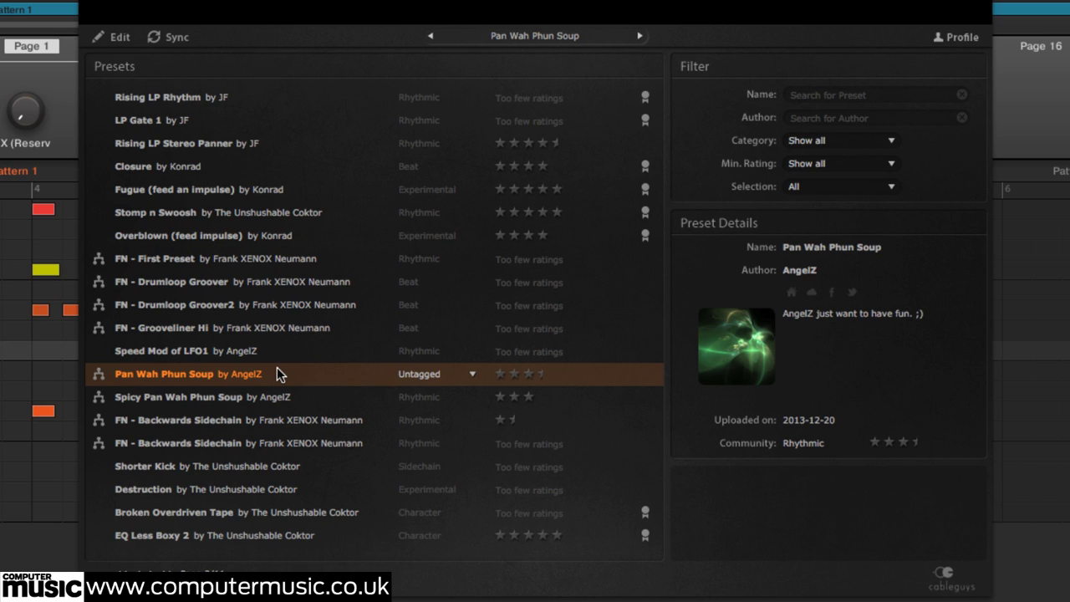
left_click(240, 421)
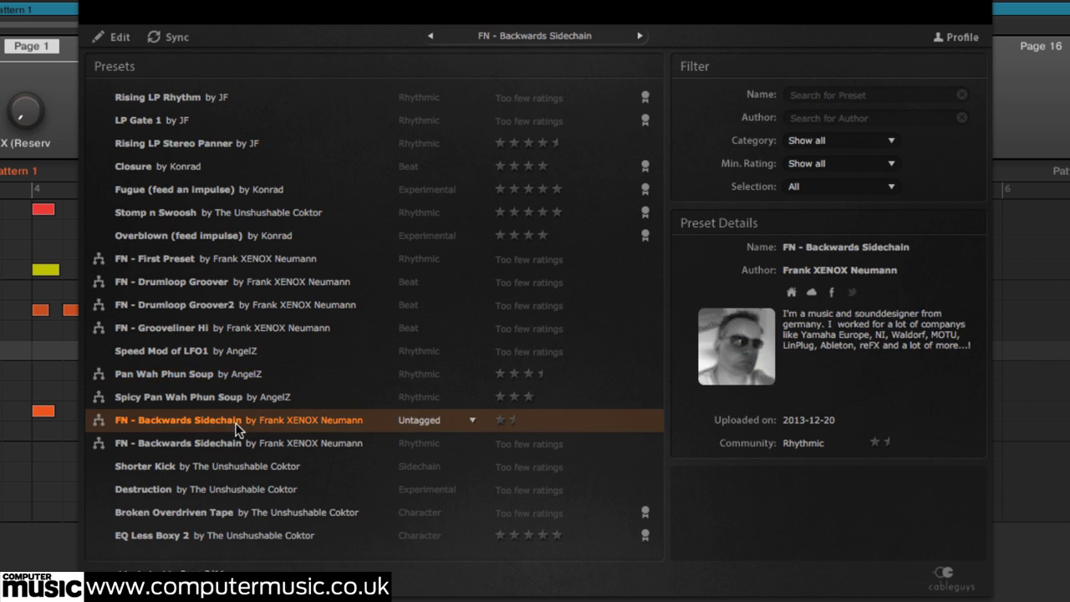
left_click(215, 489)
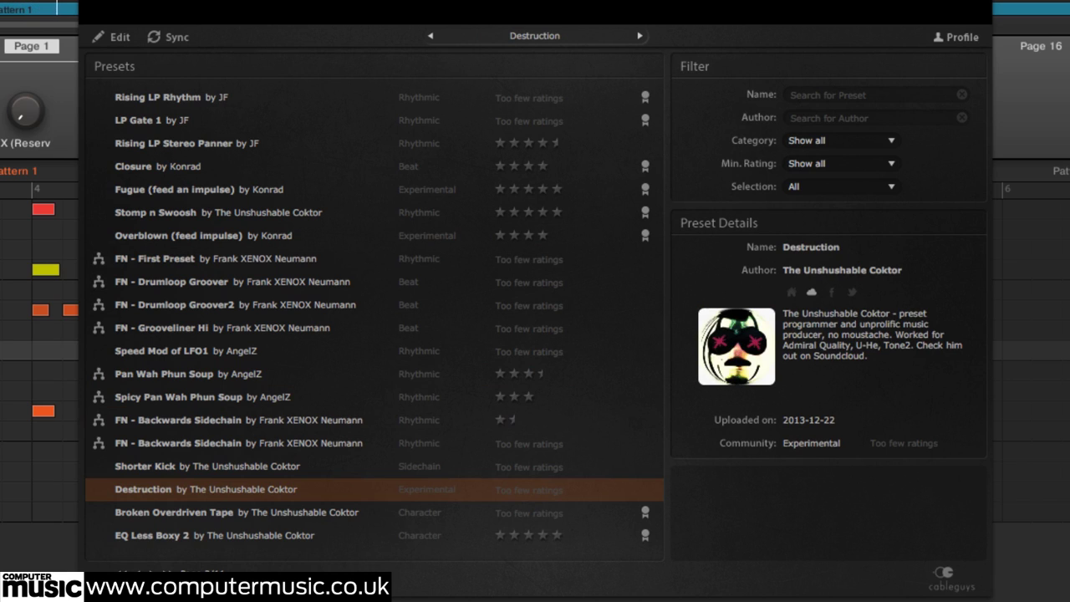
scroll(163, 334, "down", 5)
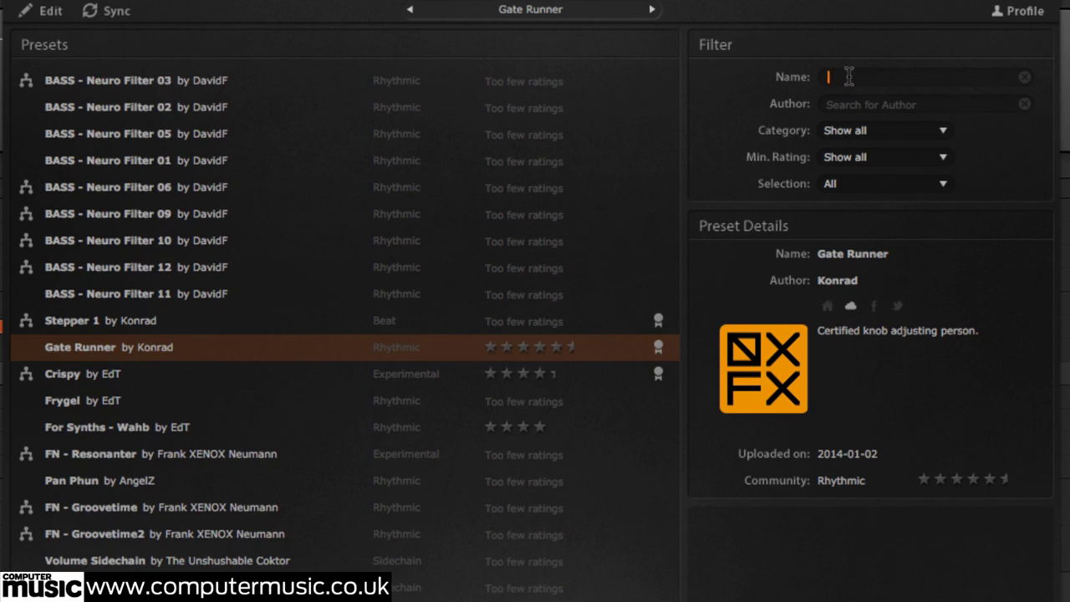
Step: Search the presets by the name "kick" and by an author's name, clearing each search
type("kick")
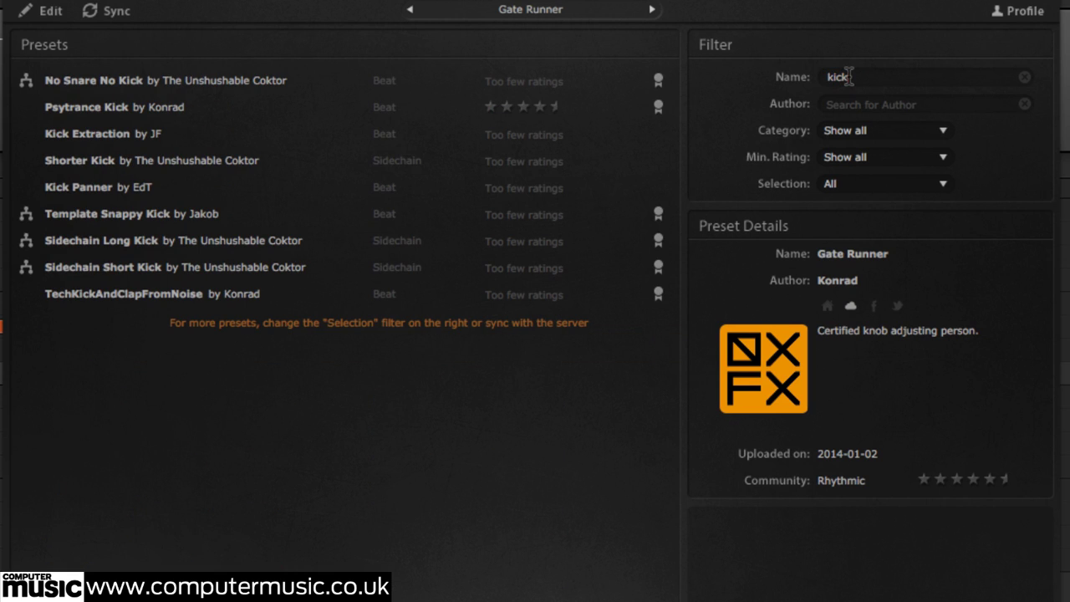
key("BackSpace")
key("BackSpace")
key("BackSpace")
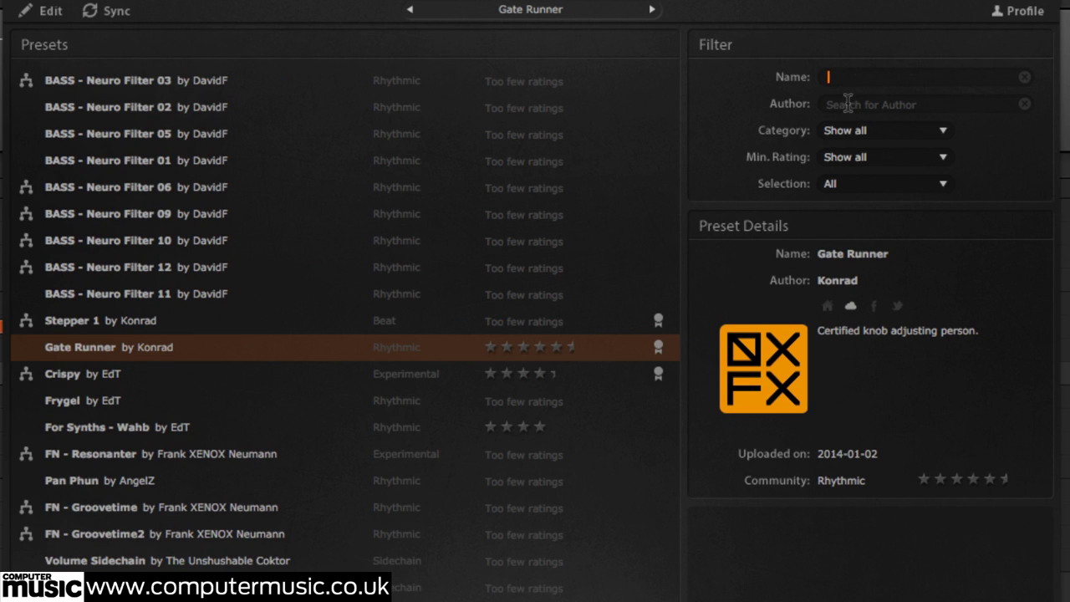
type("jakob")
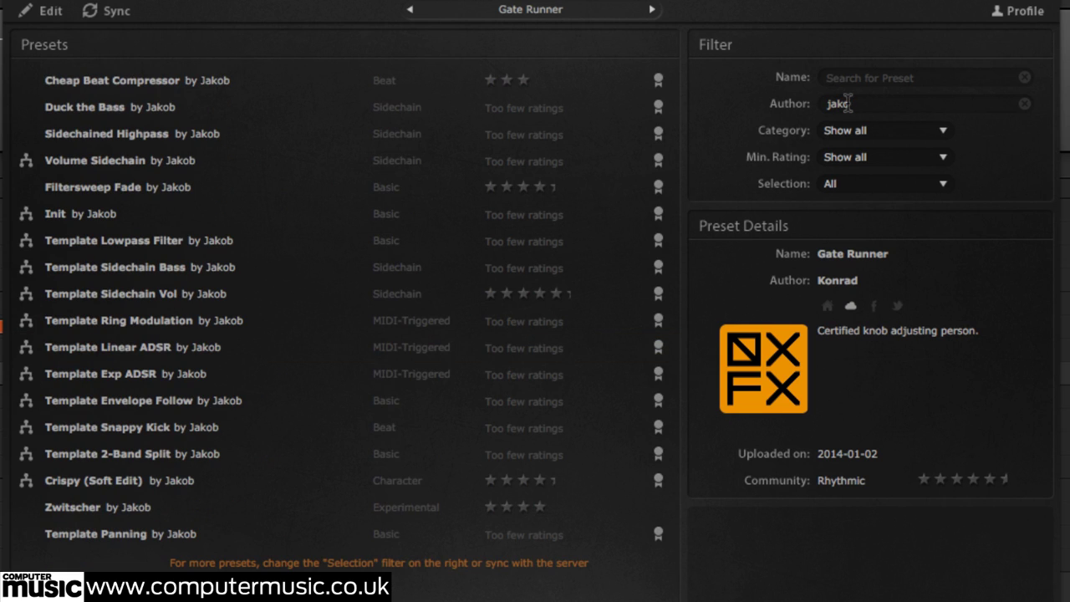
left_click(1025, 104)
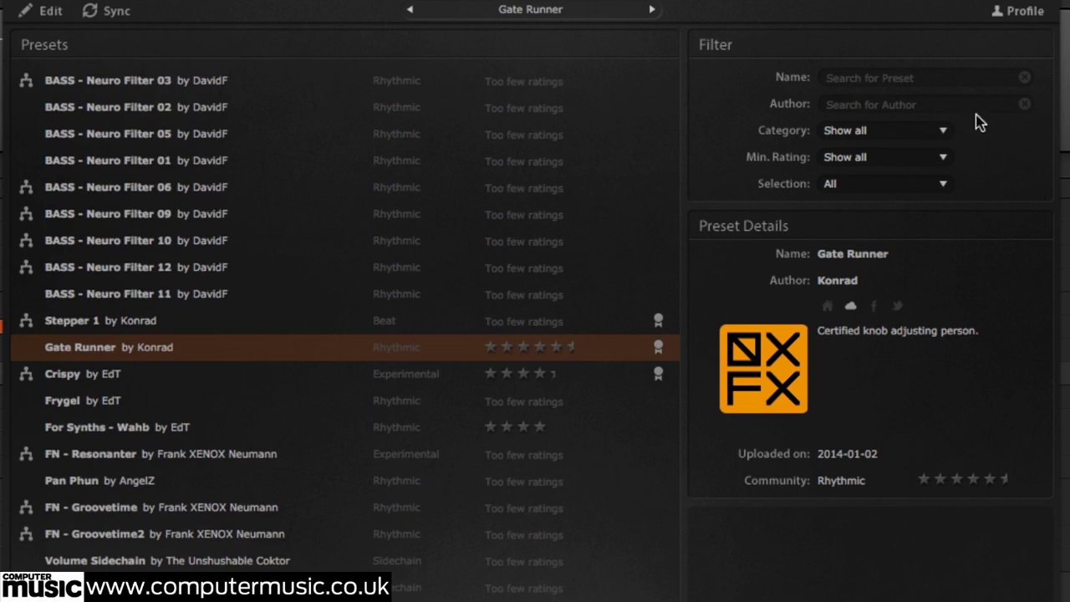
Step: Filter the presets by the Sidechain category and switch the category to Rhythmic
left_click(933, 137)
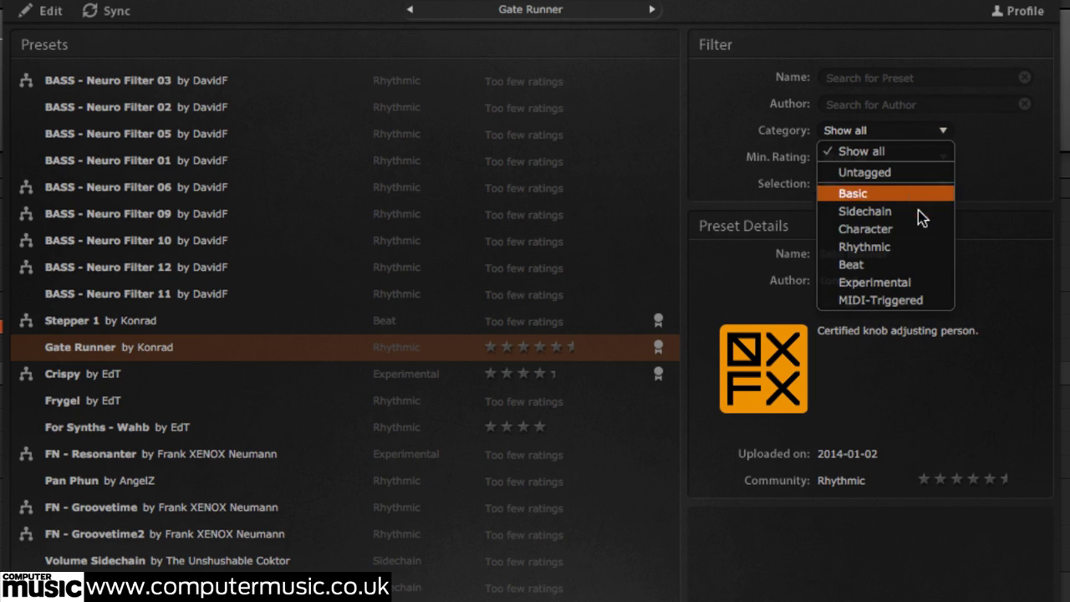
left_click(920, 213)
left_click(913, 140)
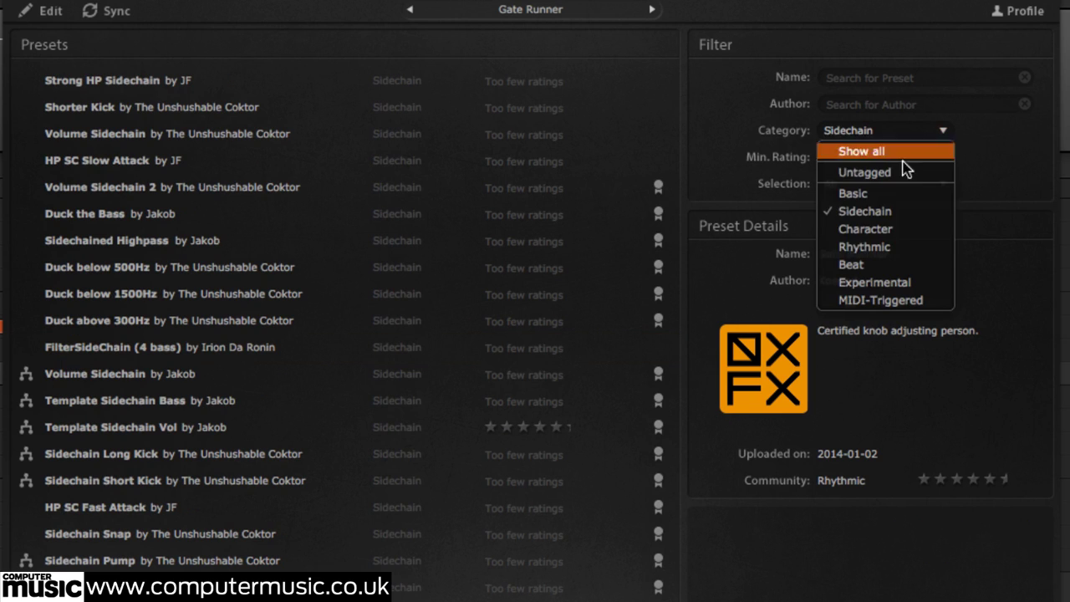
left_click(892, 248)
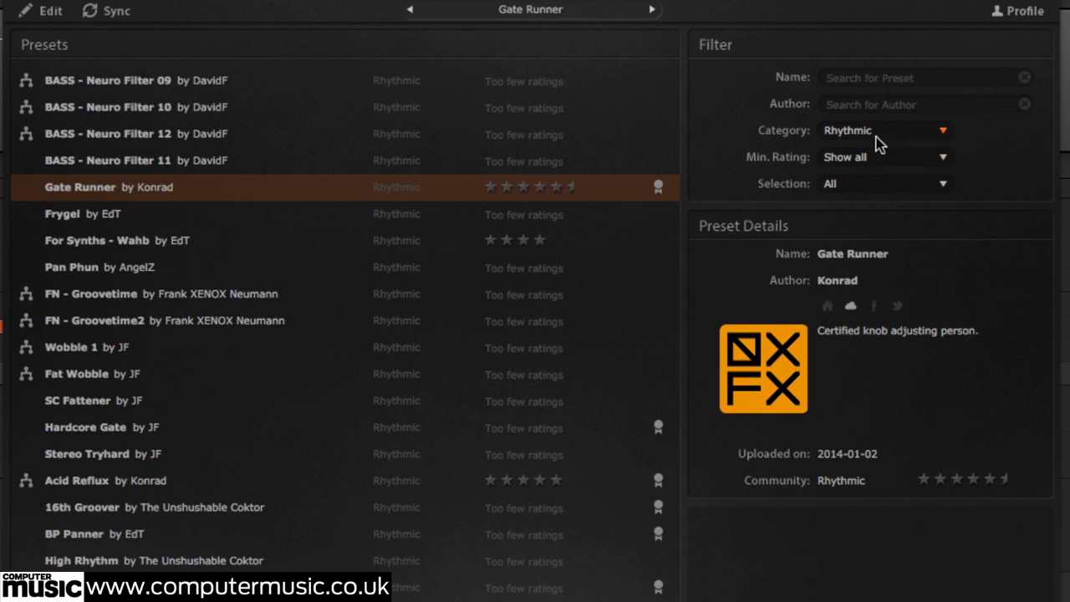
Step: Restrict the Rhythmic presets to a minimum rating of 2 or more and raise it to 4 or more
left_click(866, 238)
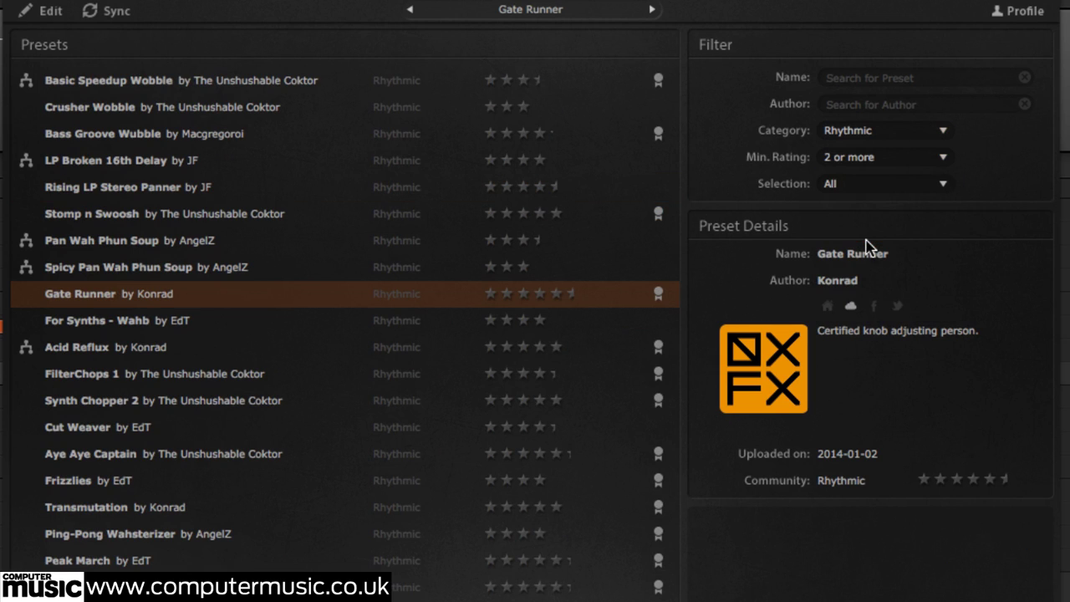
left_click(869, 159)
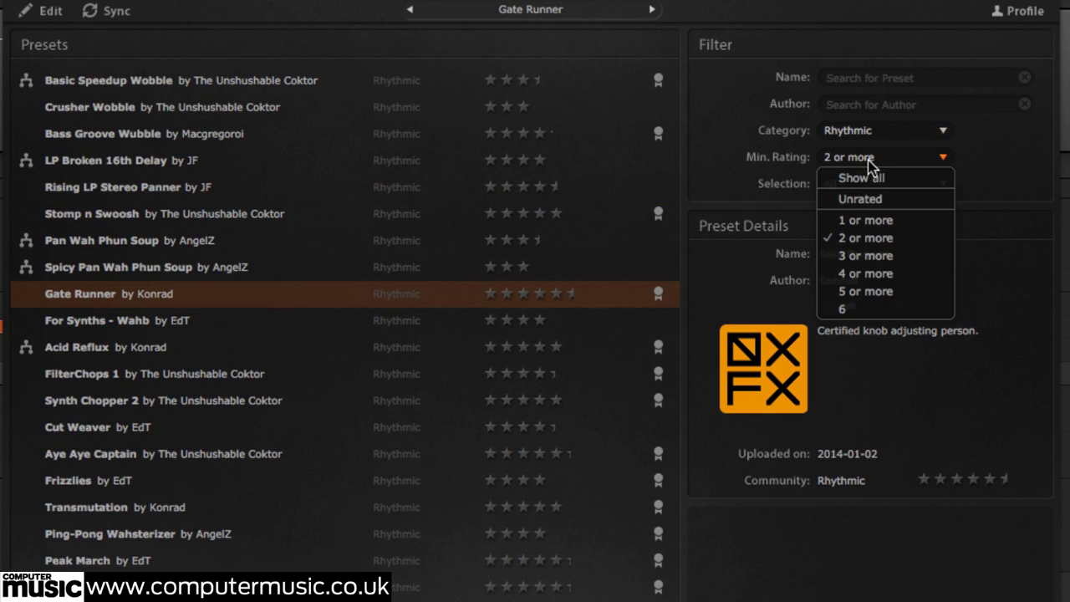
left_click(866, 274)
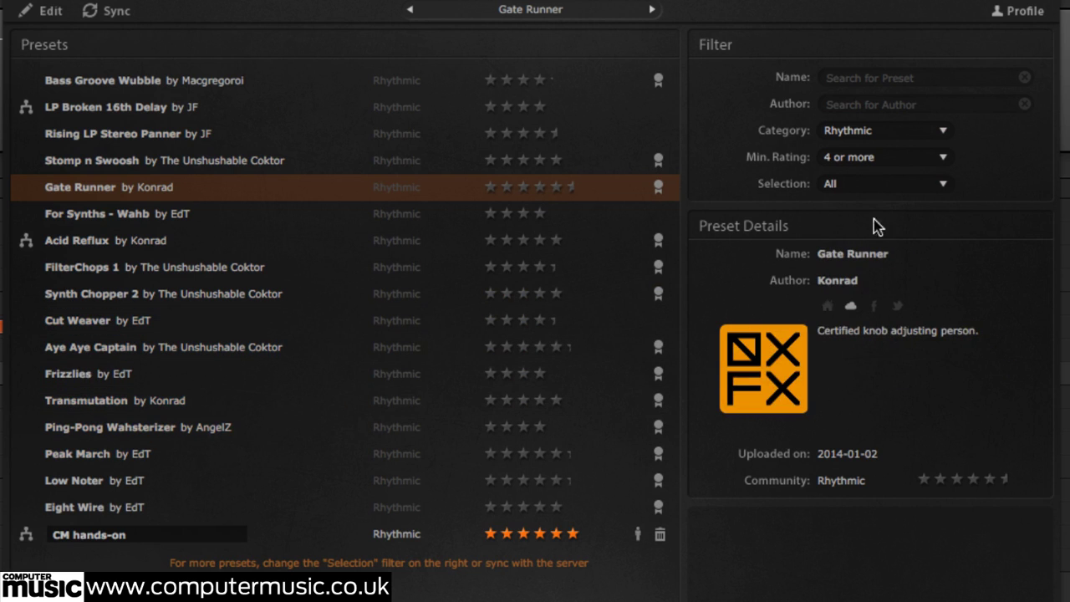
Step: Reset the minimum rating and category filters to Show all
left_click(877, 157)
left_click(877, 182)
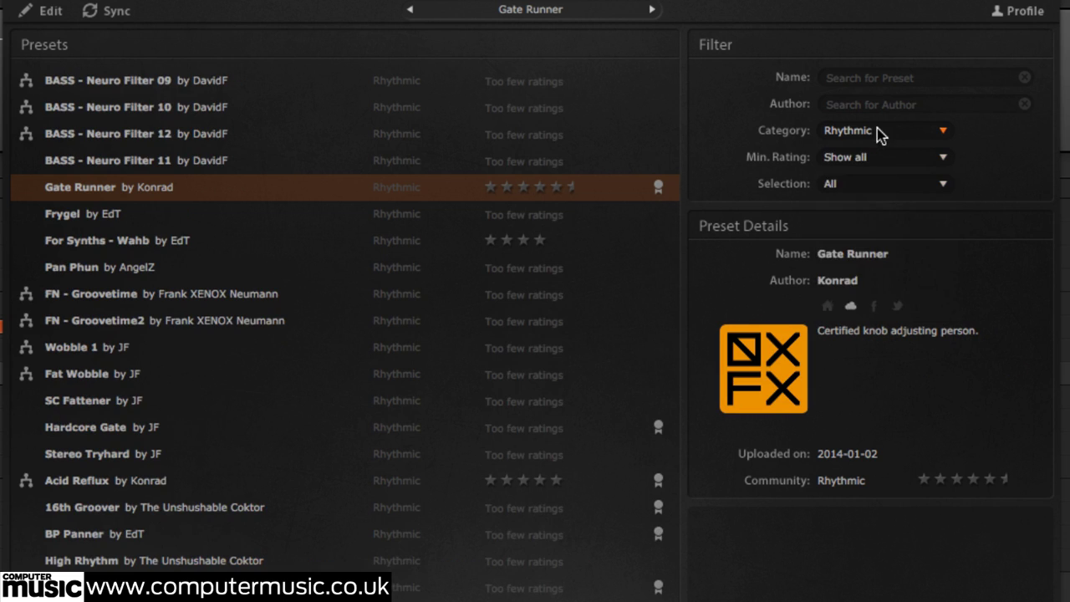
left_click(877, 129)
left_click(877, 142)
Step: Limit the preset list to My presets only and mark the CM hands-on preset as shared
mouse_move(866, 188)
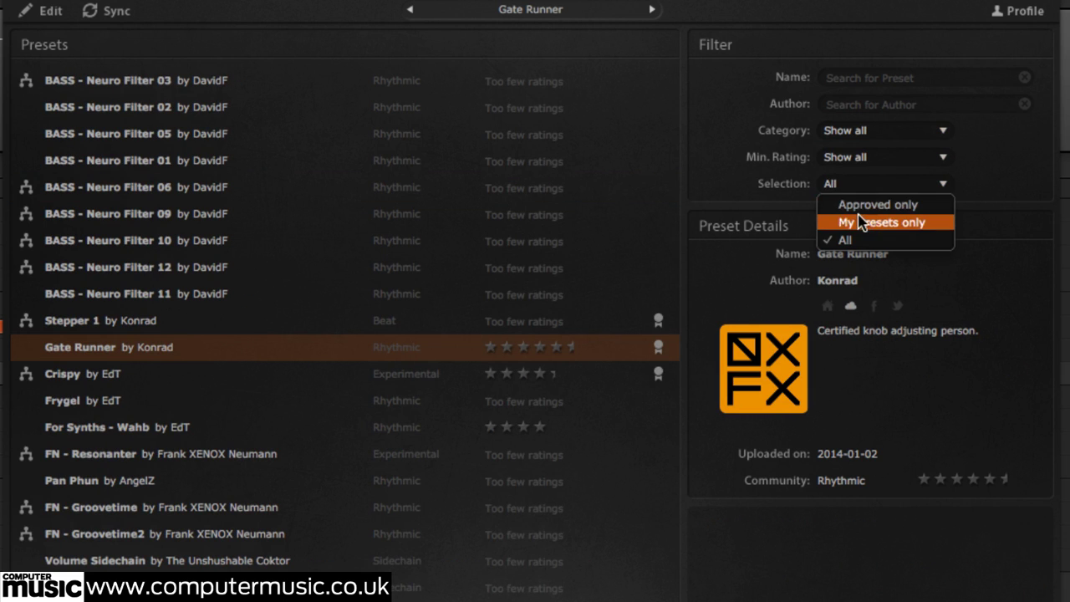
left_click(861, 222)
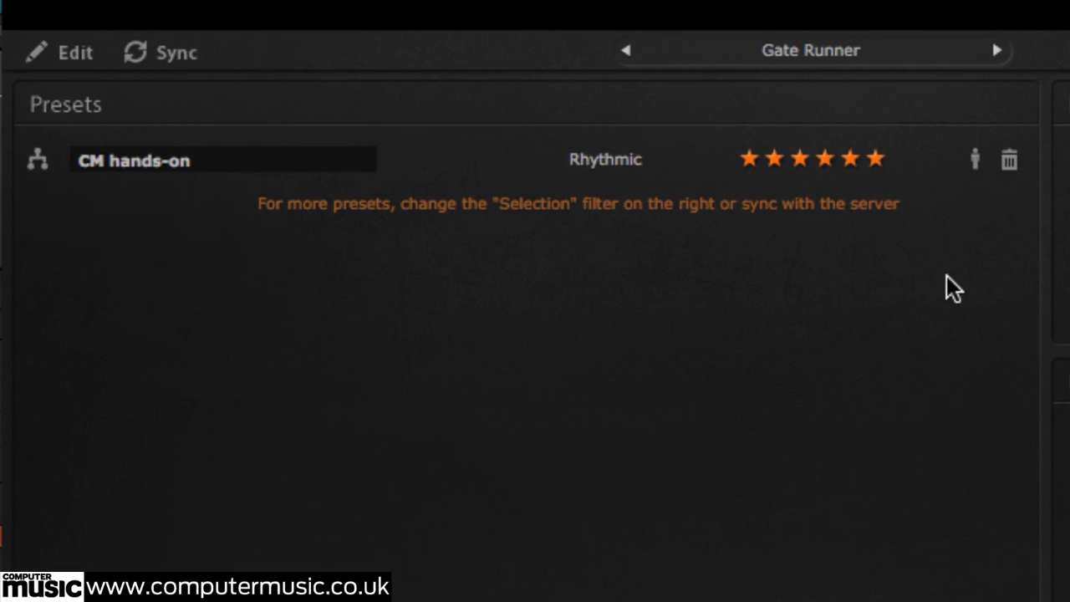
left_click(976, 160)
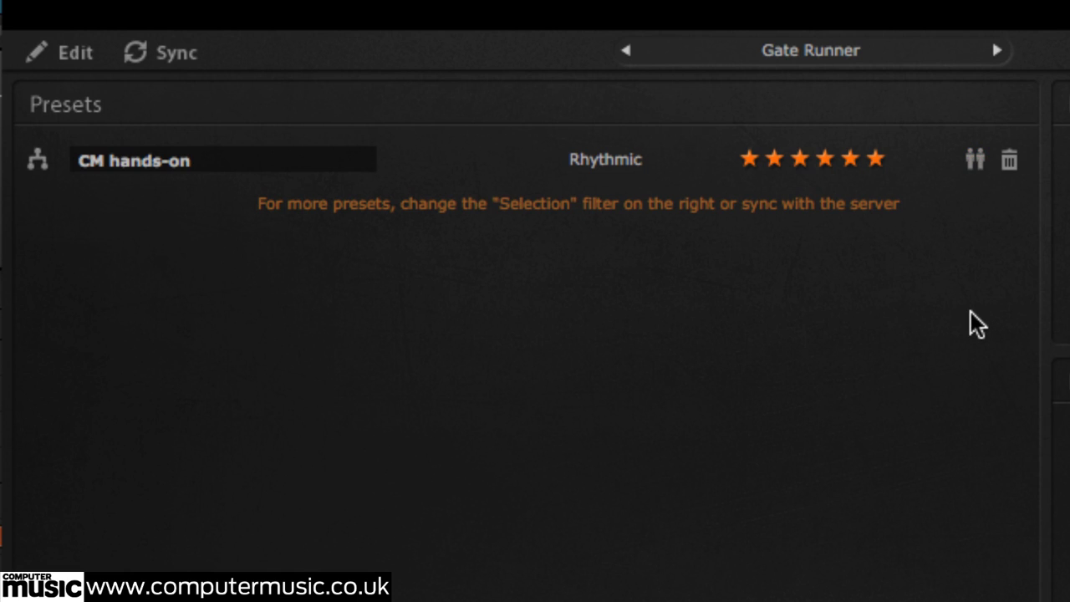